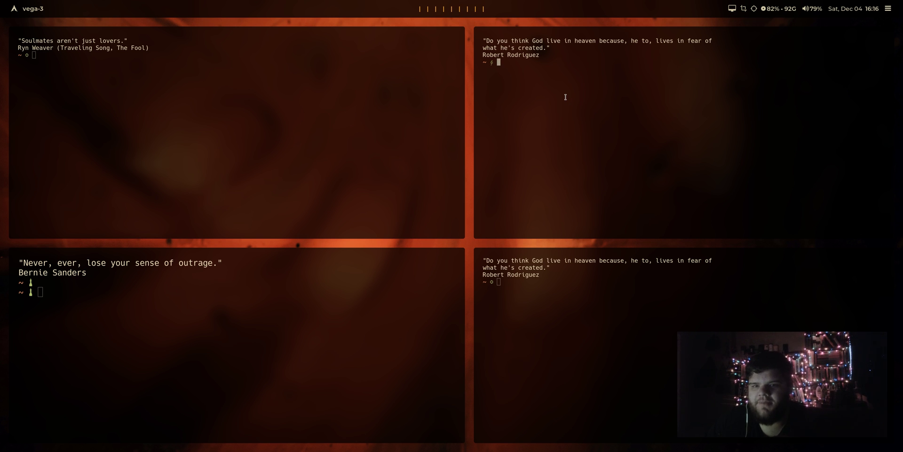
# Step: Close a window with super+q, spawn a new tiled terminal, and shuffle the Strawberry terminal between tiles
pyautogui.press('super+q')
pyautogui.press('super+q')
pyautogui.press('super+q')
pyautogui.press('super+q')
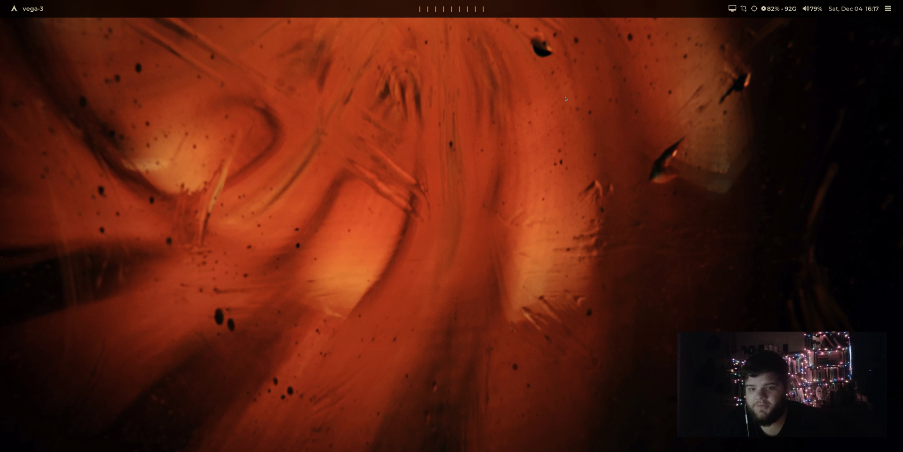
pyautogui.press('super+Return')
pyautogui.press('super+Return')
pyautogui.press('super+Return')
pyautogui.press('super+Return')
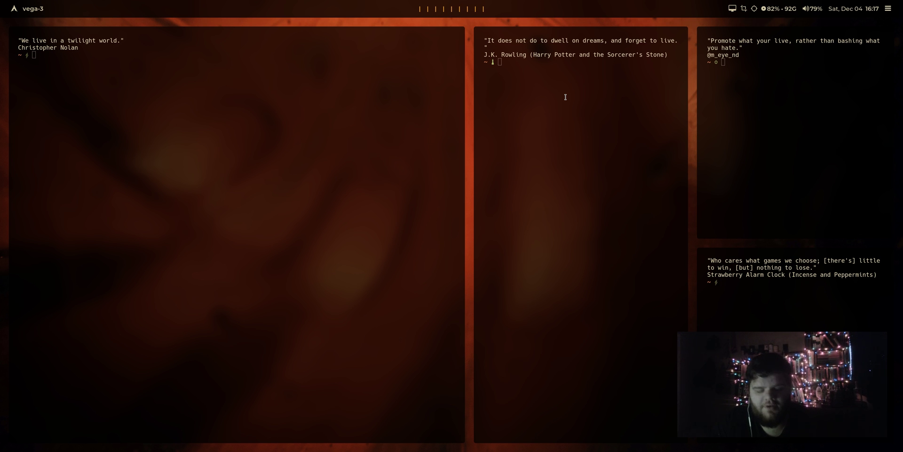
pyautogui.press('super+shift+Return')
pyautogui.press('super+shift+j')
pyautogui.press('super+shift+Return')
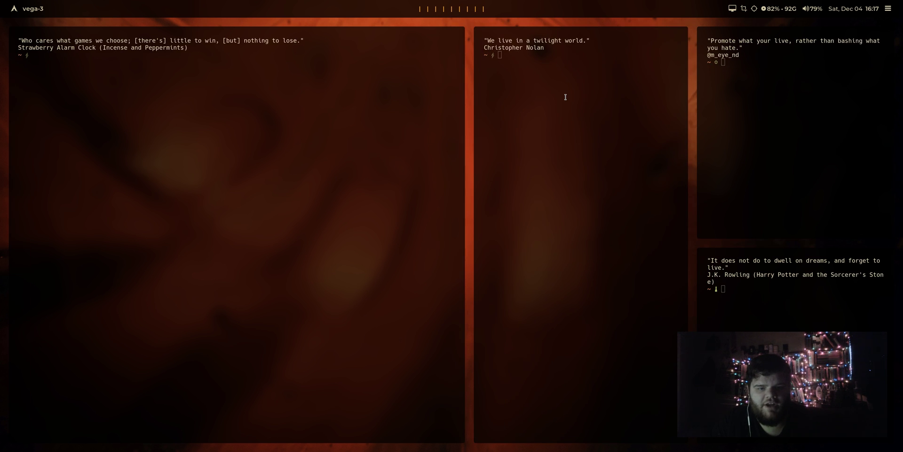
pyautogui.press('super+shift+j')
pyautogui.press('super+shift+j')
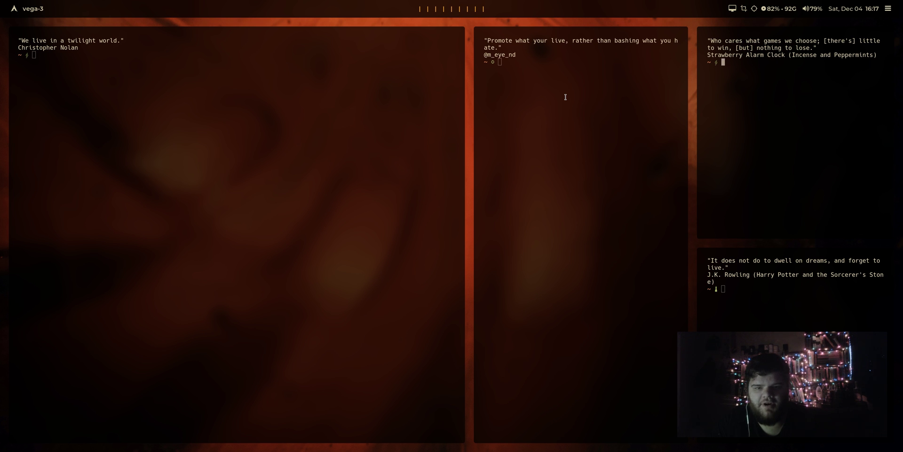
# Step: Run fetch to print system info and move that terminal into the master area
pyautogui.write('fetch')
pyautogui.press('Return')
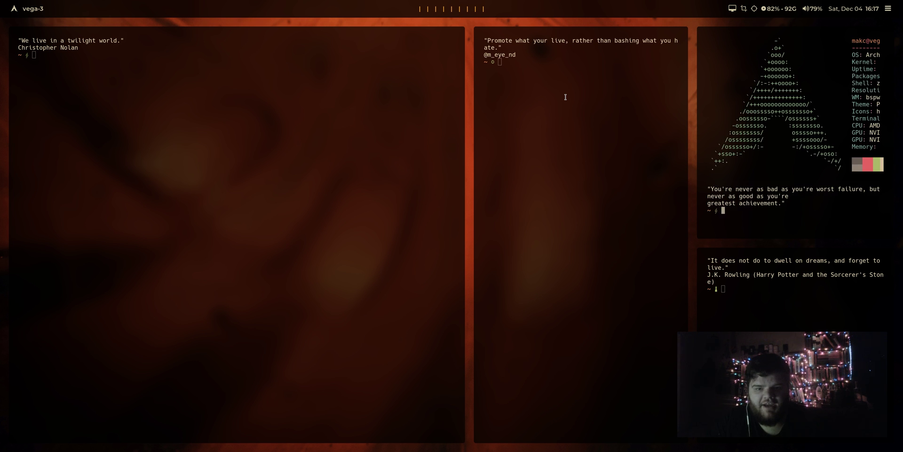
pyautogui.press('super+shift+k')
pyautogui.press('super+shift+Return')
# Step: Shuffle the OBS window and fetch terminal, then close the extra windows so one terminal remains
pyautogui.press('super+w')
pyautogui.press('super+shift+k')
pyautogui.press('super+shift+k')
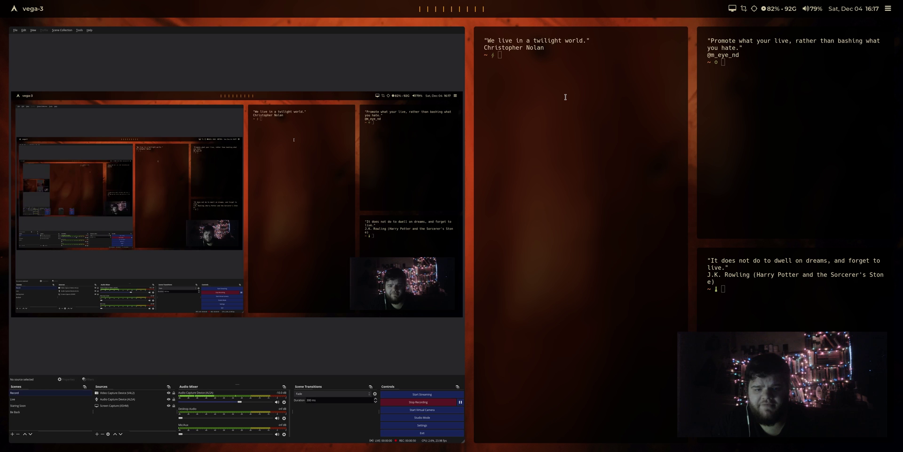
pyautogui.press('super+shift+j')
pyautogui.press('super+shift+j')
pyautogui.press('super+Return')
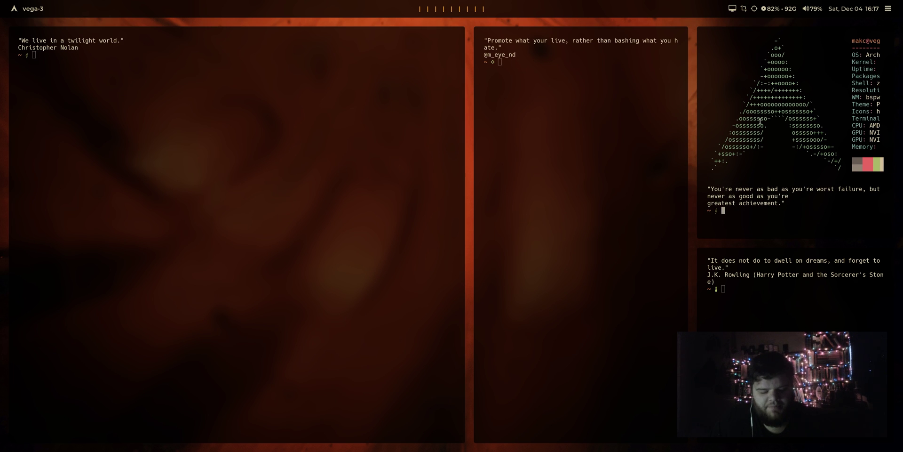
pyautogui.press('super+w')
pyautogui.press('super+w')
pyautogui.press('super+w')
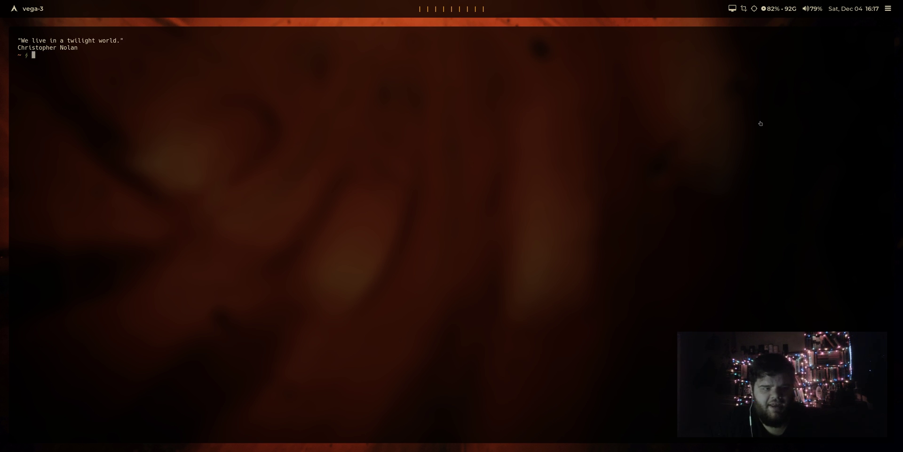
# Step: Preselect the left half, open a terminal there, and swap it with the Kabat-Zinn terminal
pyautogui.press('super+b')
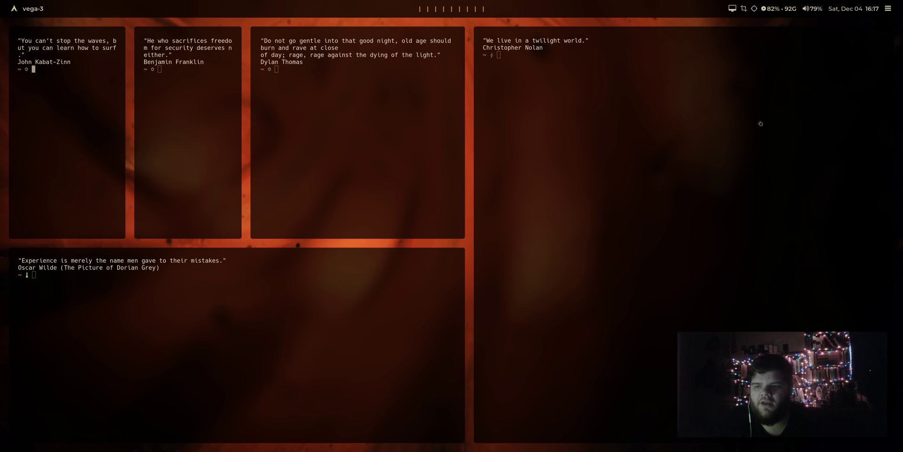
pyautogui.press('super+Return')
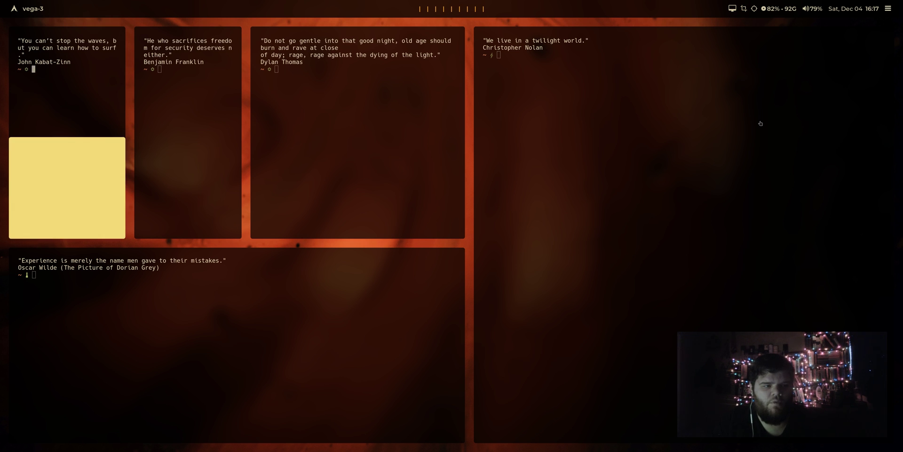
pyautogui.press('super+shift+Up')
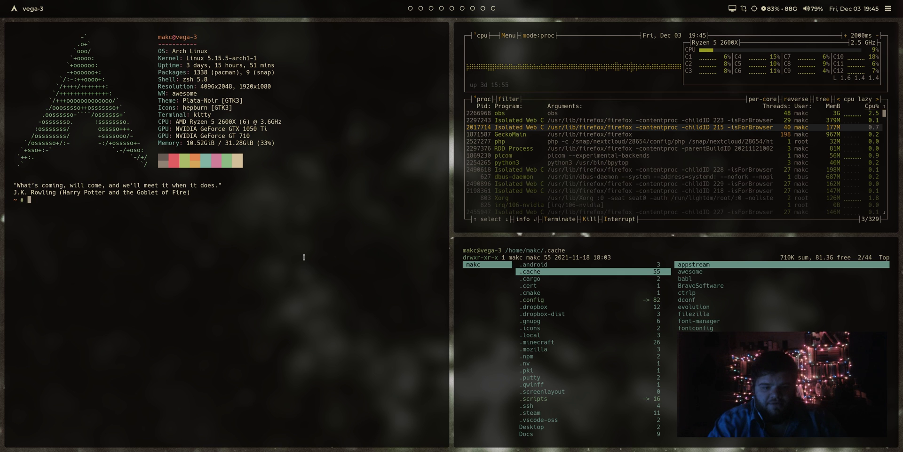
# Step: Close the system monitor, quit the file browser, clear the terminal, and enlarge its font
pyautogui.press('super+shift+c')
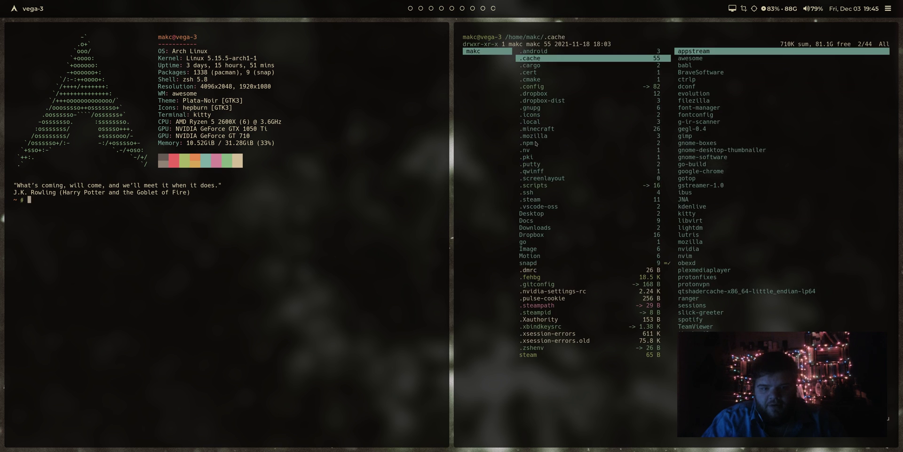
pyautogui.press('super+m')
pyautogui.press('q')
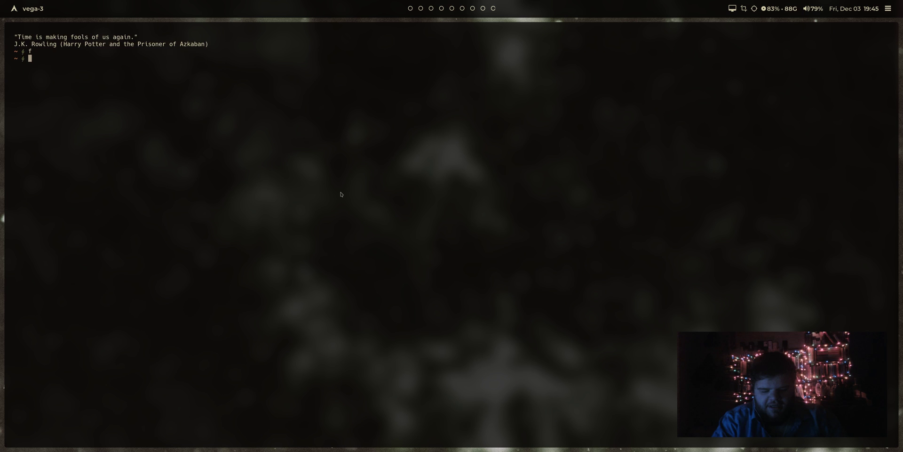
pyautogui.hotkey('ctrl', 'l')
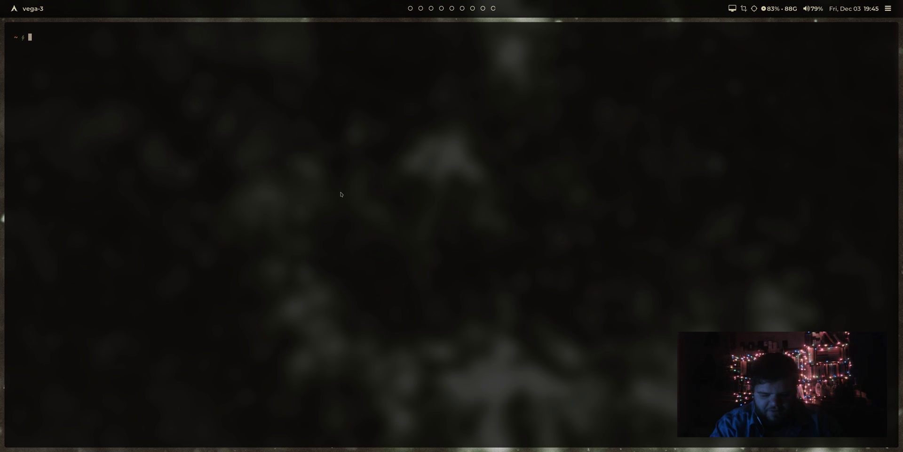
pyautogui.hotkey('ctrl', '=')
pyautogui.hotkey('ctrl', '=')
pyautogui.hotkey('ctrl', '=')
pyautogui.hotkey('ctrl', '=')
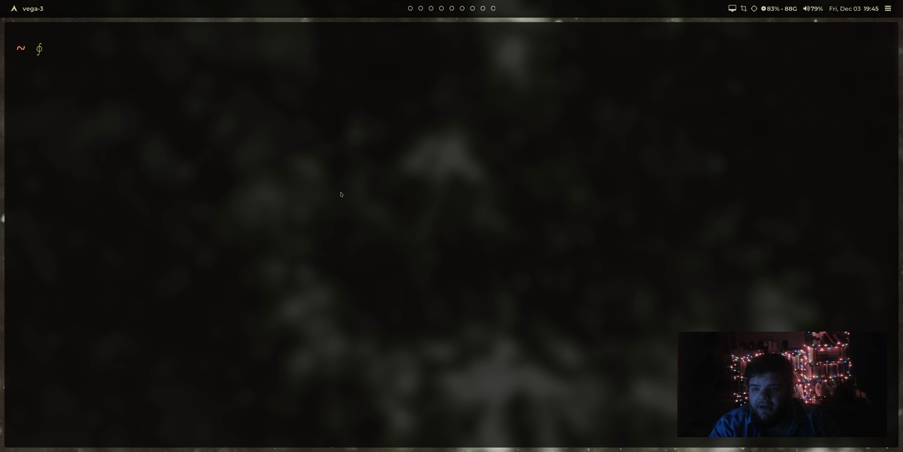
# Step: Install bspwm with 'sudo pacman -S bspwm', confirming with y
pyautogui.write('sudo pacman ')
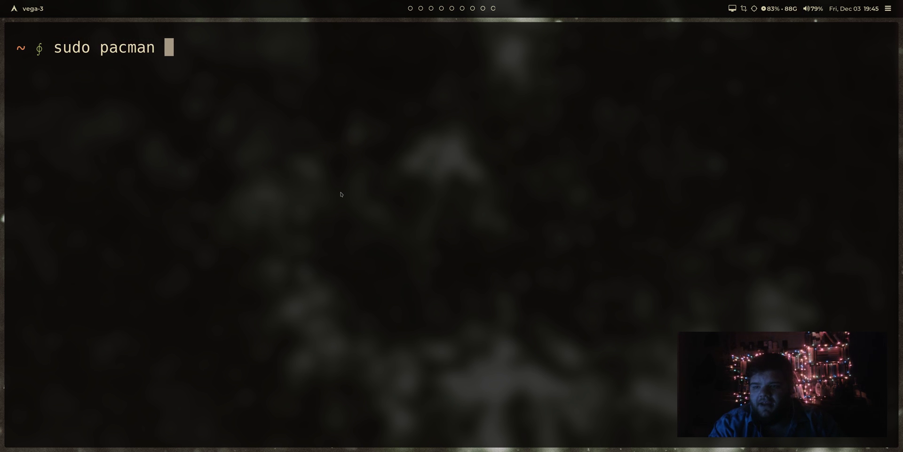
pyautogui.write('-S bspwm')
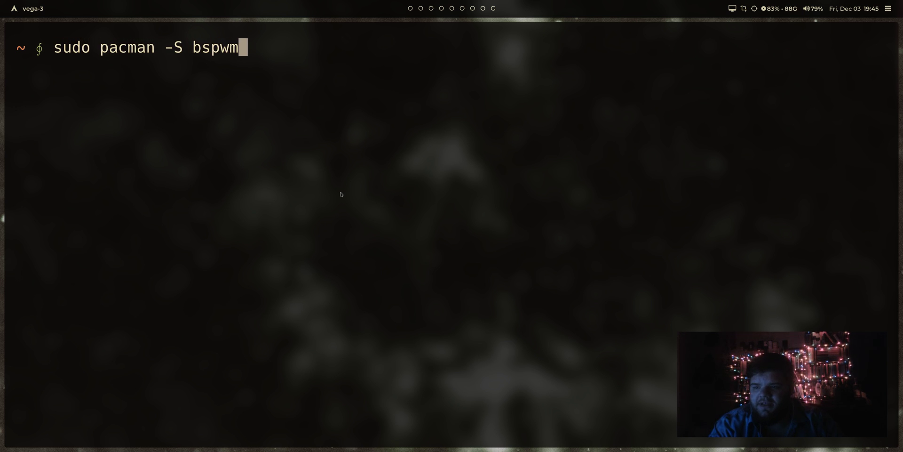
pyautogui.press('Return')
pyautogui.write('y')
pyautogui.press('Return')
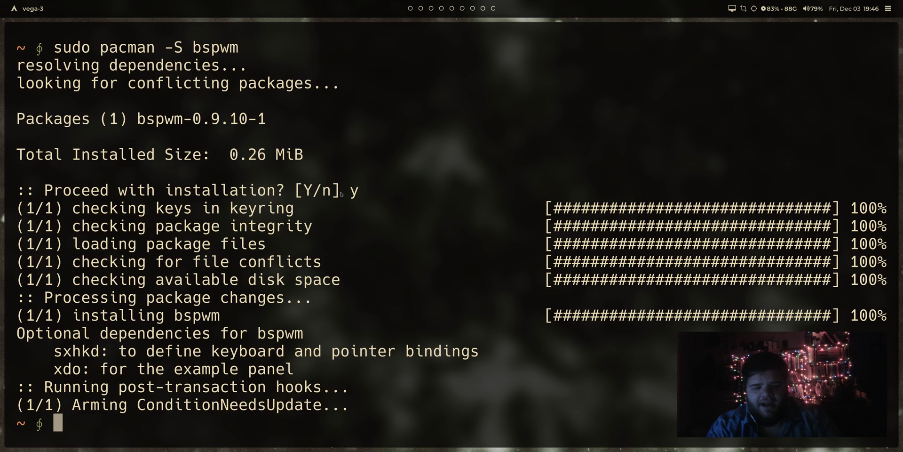
# Step: Clear the screen and open .config/polybar/config in the editor with the v alias
pyautogui.hotkey('ctrl', 'l')
pyautogui.write('v .config/po')
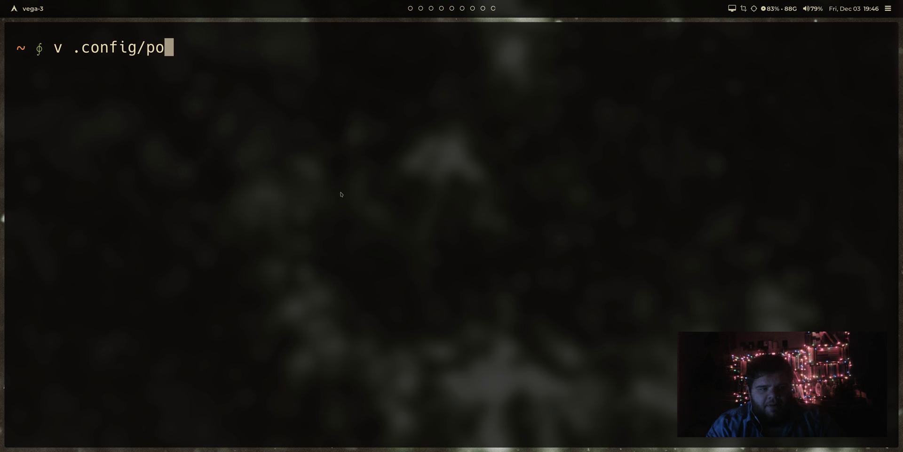
pyautogui.press('Tab')
pyautogui.write('c')
pyautogui.press('Tab')
pyautogui.press('Return')
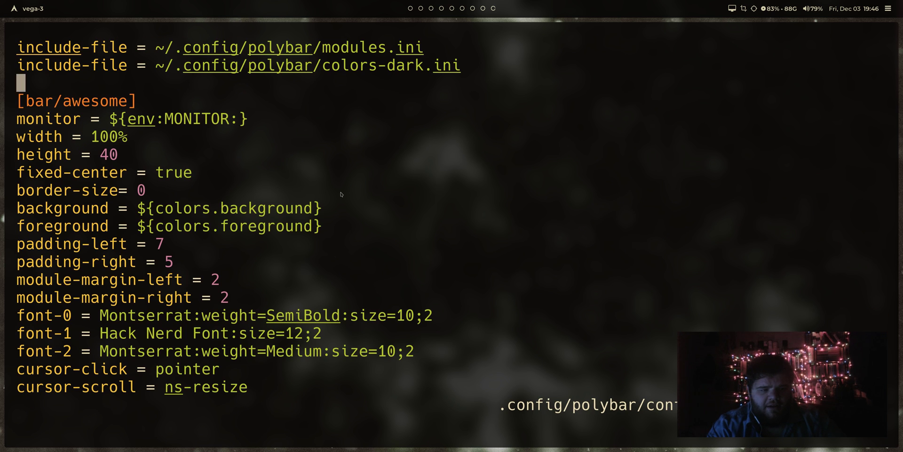
# Step: Inspect the [bar/awesome] section of the config, then quit with :q
pyautogui.press('j')
pyautogui.press('j')
pyautogui.press('j')
pyautogui.press('j')
pyautogui.press('j')
pyautogui.press('j')
pyautogui.press('j')
pyautogui.press('j')
pyautogui.press('j')
pyautogui.press('j')
pyautogui.press('j')
pyautogui.press('j')
pyautogui.press('j')
pyautogui.press('j')
pyautogui.press('j')
pyautogui.press('j')
pyautogui.press('j')
pyautogui.press('j')
pyautogui.press('j')
pyautogui.press('j')
pyautogui.press('k')
pyautogui.press('k')
pyautogui.press('k')
pyautogui.press('k')
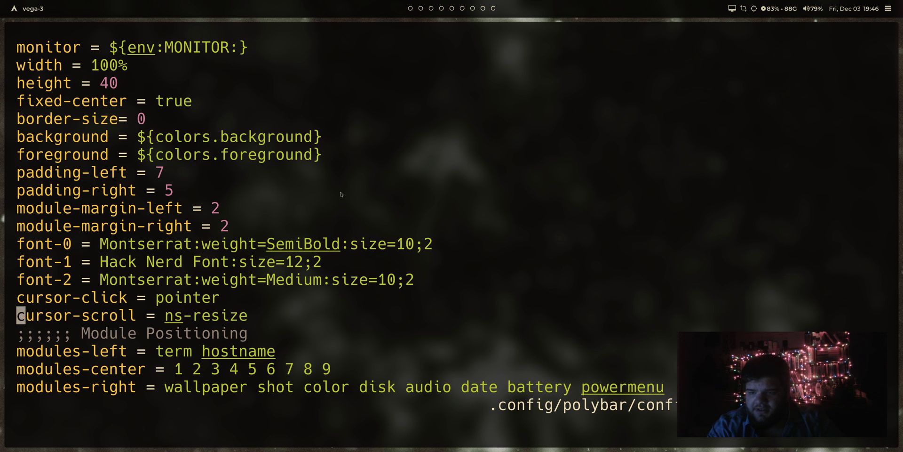
pyautogui.press('k')
pyautogui.press('k')
pyautogui.press('k')
pyautogui.press('k')
pyautogui.press('k')
pyautogui.press('k')
pyautogui.press('k')
pyautogui.press('k')
pyautogui.press('k')
pyautogui.press('k')
pyautogui.press('k')
pyautogui.press('k')
pyautogui.press('k')
pyautogui.press('k')
pyautogui.press('k')
pyautogui.press('k')
pyautogui.press('k')
pyautogui.press('k')
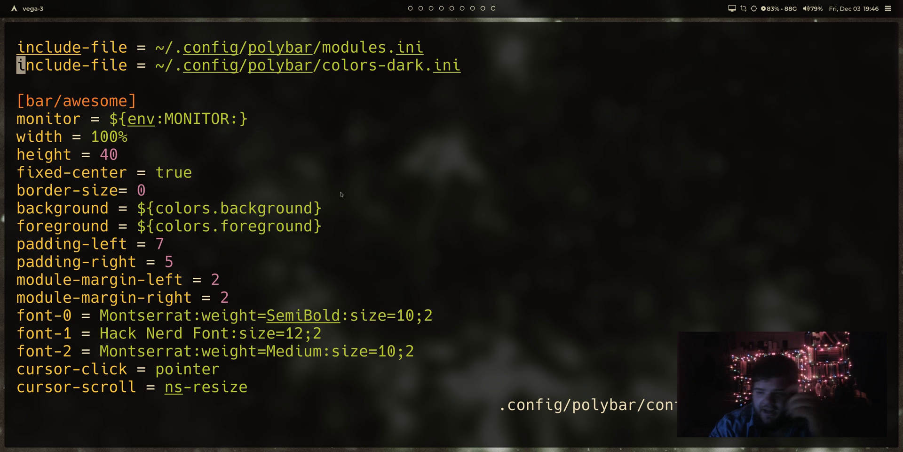
pyautogui.press('j')
pyautogui.press('j')
pyautogui.press('k')
pyautogui.press('j')
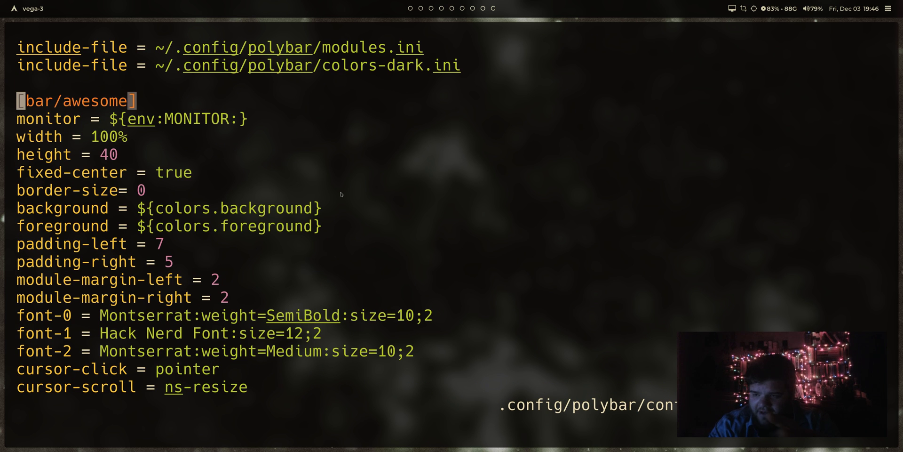
pyautogui.write('j:q')
pyautogui.press('Return')
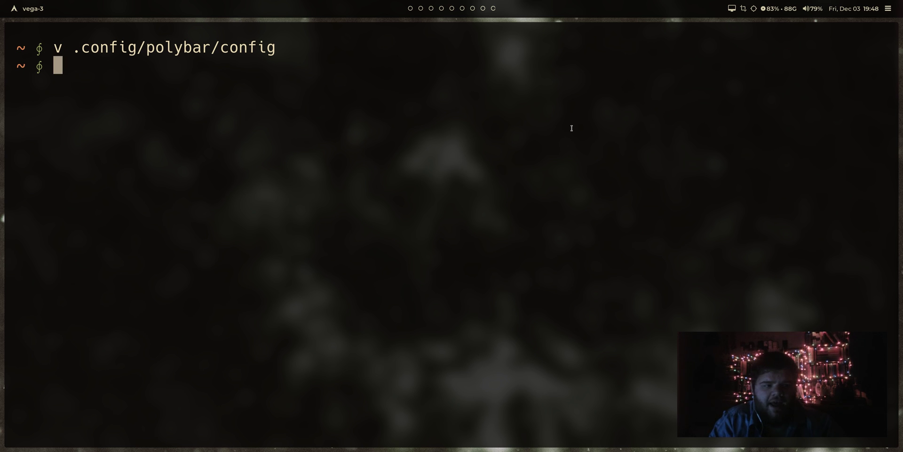
# Step: Type an install command for nitrogen, change it to feh, then erase the command
pyautogui.write('sudo pacman -S nit')
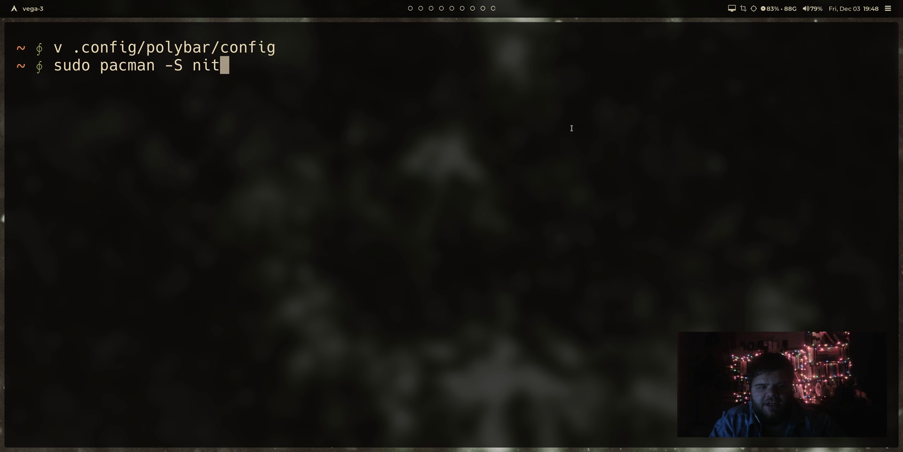
pyautogui.write('rogen')
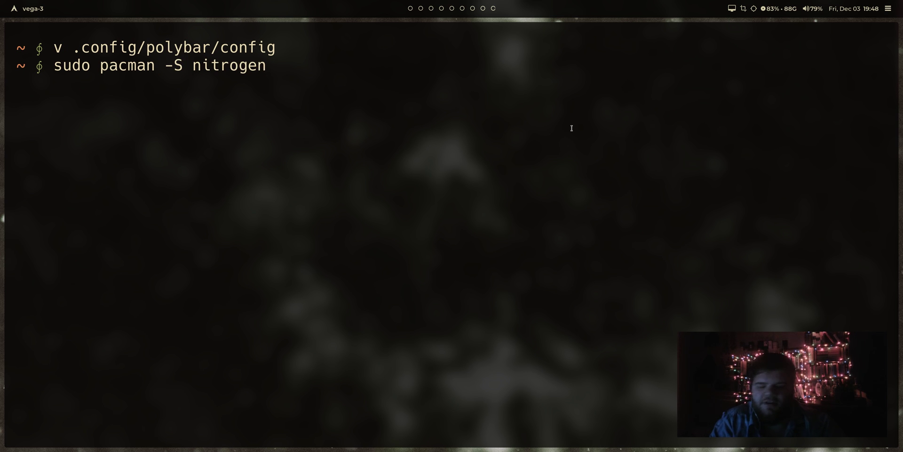
pyautogui.press('BackSpace')
pyautogui.press('BackSpace')
pyautogui.press('BackSpace')
pyautogui.press('BackSpace')
pyautogui.press('BackSpace')
pyautogui.press('BackSpace')
pyautogui.press('BackSpace')
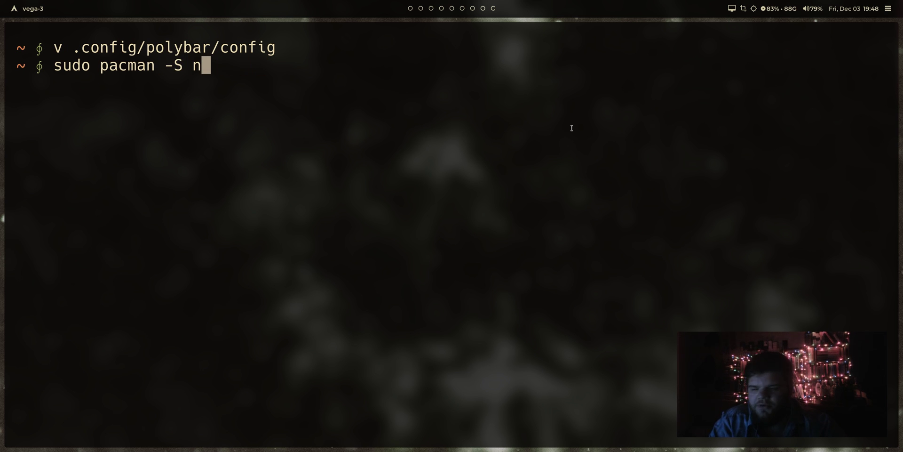
pyautogui.press('BackSpace')
pyautogui.write('feh')
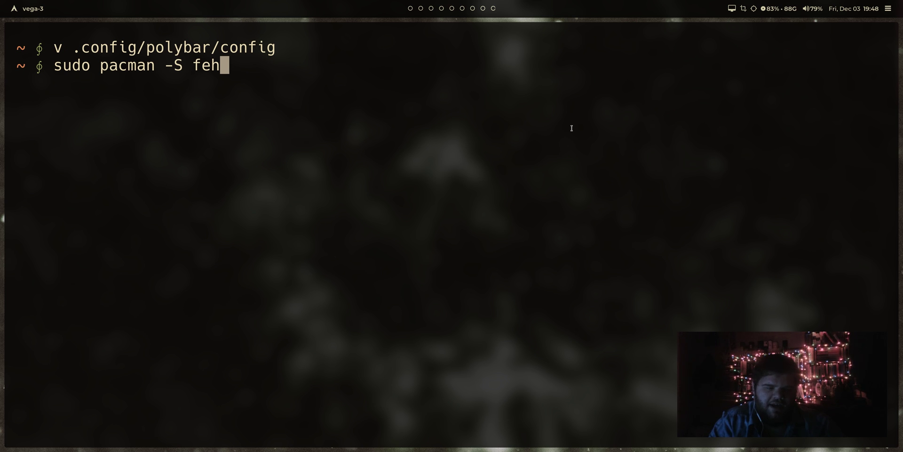
pyautogui.press('BackSpace')
pyautogui.press('BackSpace')
pyautogui.press('BackSpace')
pyautogui.press('BackSpace')
pyautogui.press('BackSpace')
pyautogui.press('BackSpace')
pyautogui.press('BackSpace')
pyautogui.press('BackSpace')
pyautogui.press('BackSpace')
pyautogui.press('BackSpace')
pyautogui.press('BackSpace')
pyautogui.press('BackSpace')
pyautogui.press('BackSpace')
pyautogui.press('BackSpace')
pyautogui.press('BackSpace')
pyautogui.press('BackSpace')
pyautogui.press('BackSpace')
pyautogui.press('BackSpace')
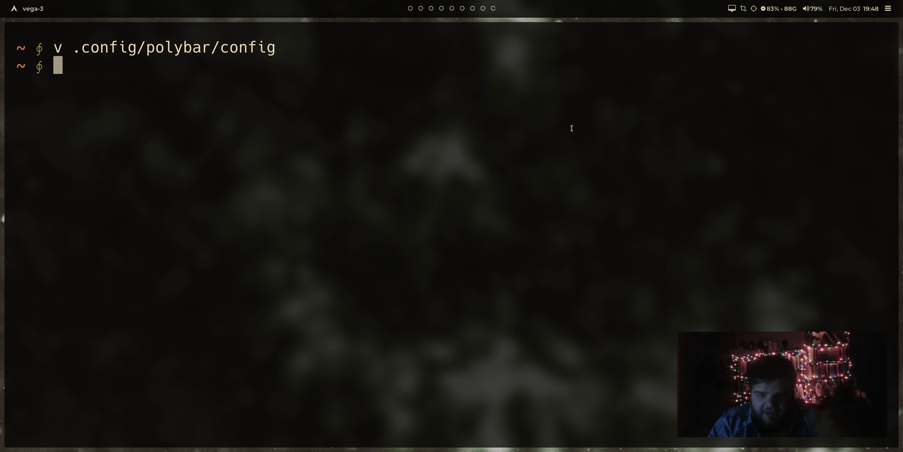
# Step: Run 'sudo pacman -S sxhkd', confirm with y, then clear the screen
pyautogui.write('sudo pacman')
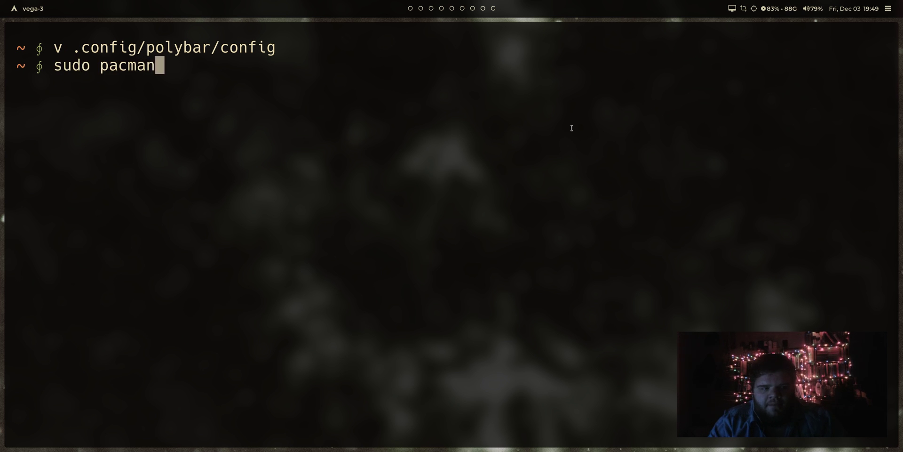
pyautogui.write(' -S sxhk')
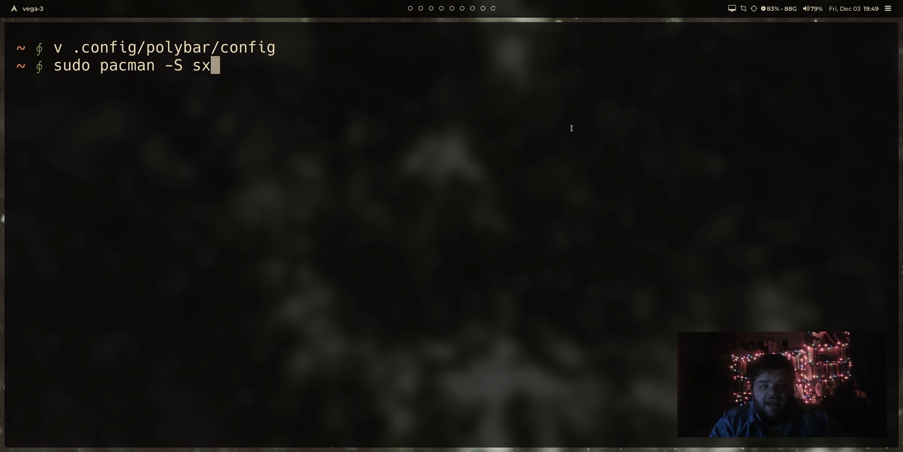
pyautogui.write('d')
pyautogui.press('Return')
pyautogui.write('y')
pyautogui.press('Return')
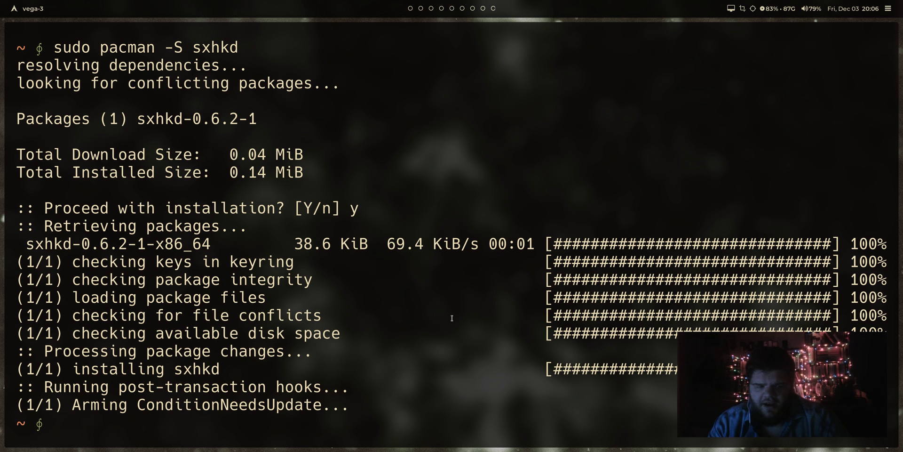
pyautogui.hotkey('ctrl', 'l')
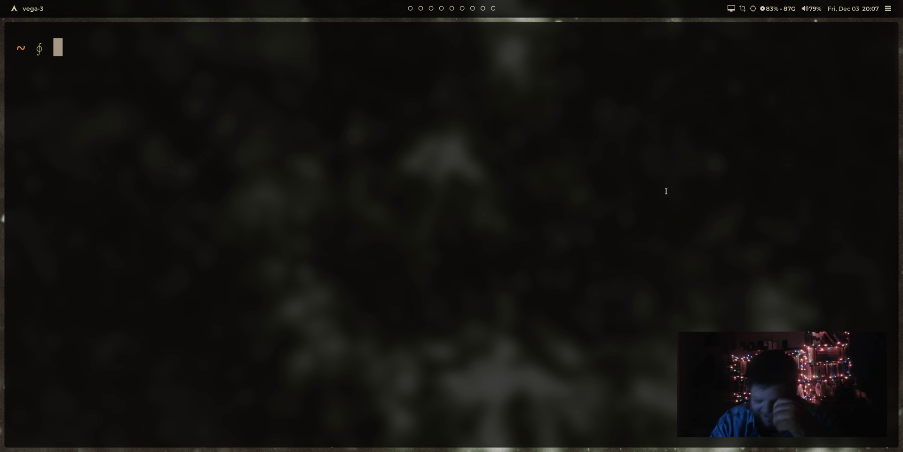
# Step: Change into .config, list its contents, print the working directory, and clear the screen
pyautogui.write('cd .config')
pyautogui.press('Return')
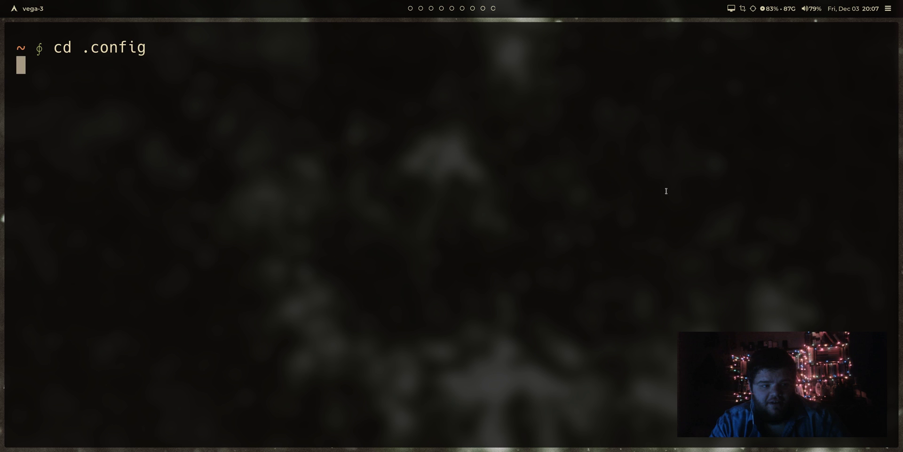
pyautogui.write('ls')
pyautogui.press('Return')
pyautogui.write('pwd')
pyautogui.press('Return')
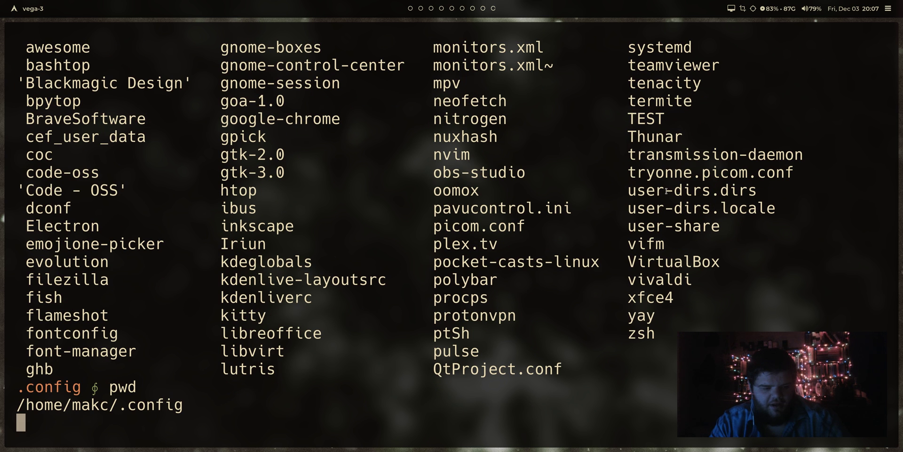
pyautogui.write('c')
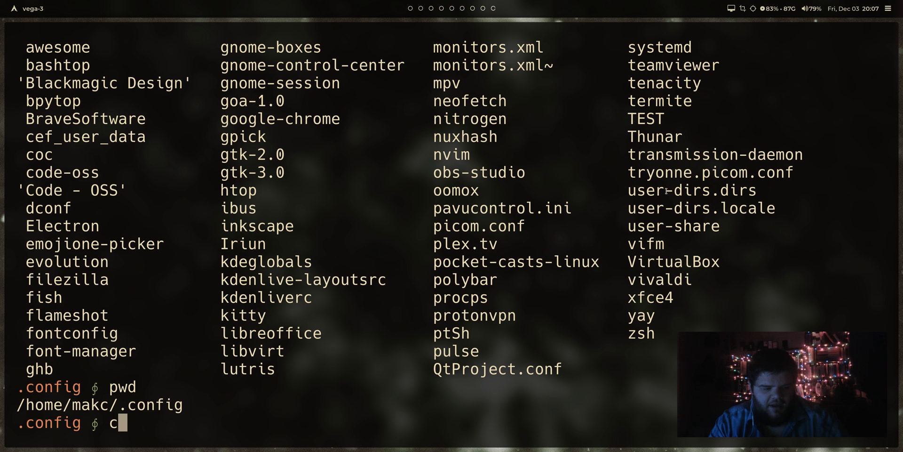
pyautogui.press('Return')
# Step: Run 'mkdir bwpwm' and 'mkdir sxhkd' to create the two config folders
pyautogui.write('mkid')
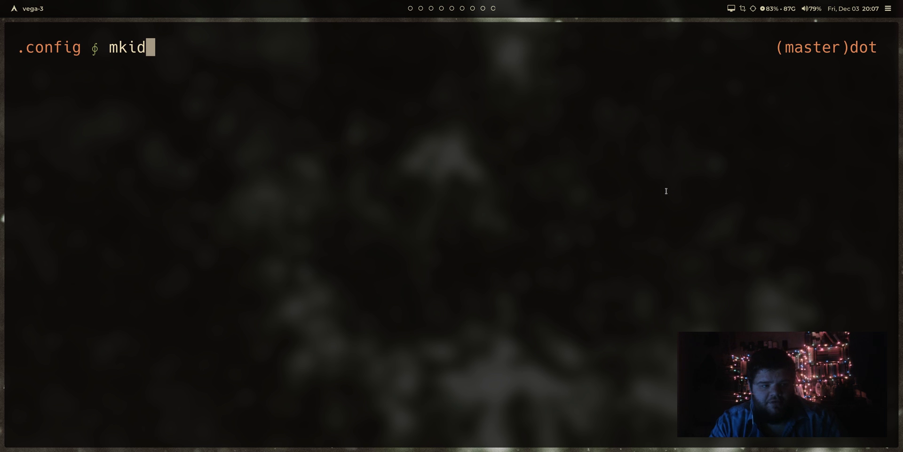
pyautogui.press('BackSpace')
pyautogui.press('BackSpace')
pyautogui.write('dir bwpwm')
pyautogui.press('Return')
pyautogui.write('mkdir')
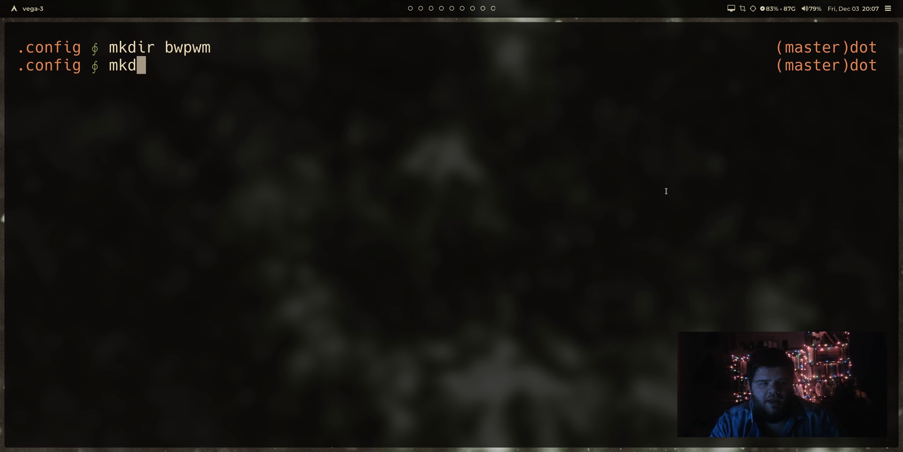
pyautogui.write(' sxhkd')
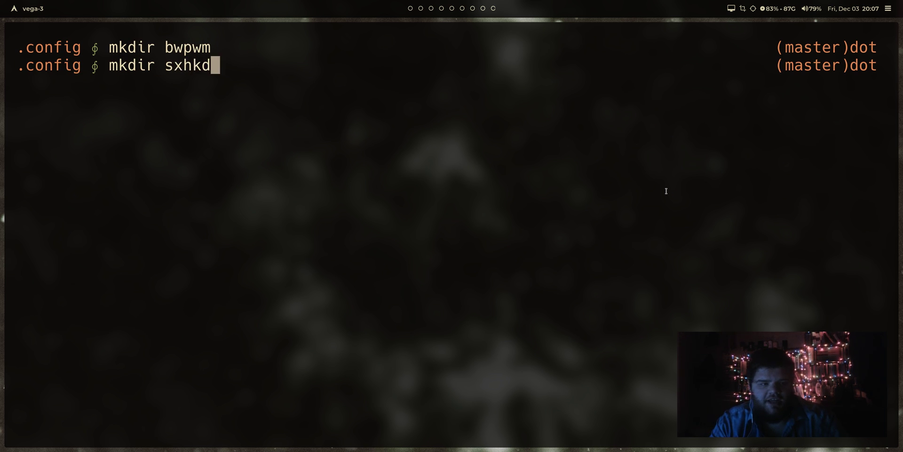
pyautogui.press('Return')
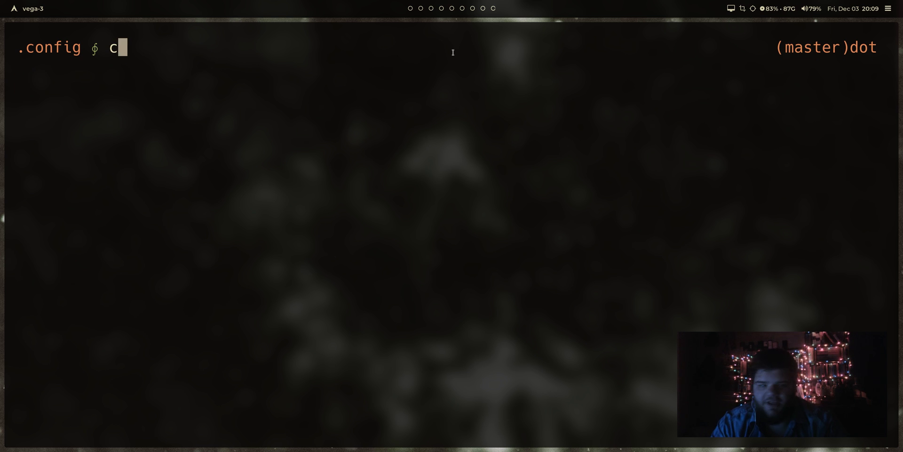
pyautogui.write('p ')
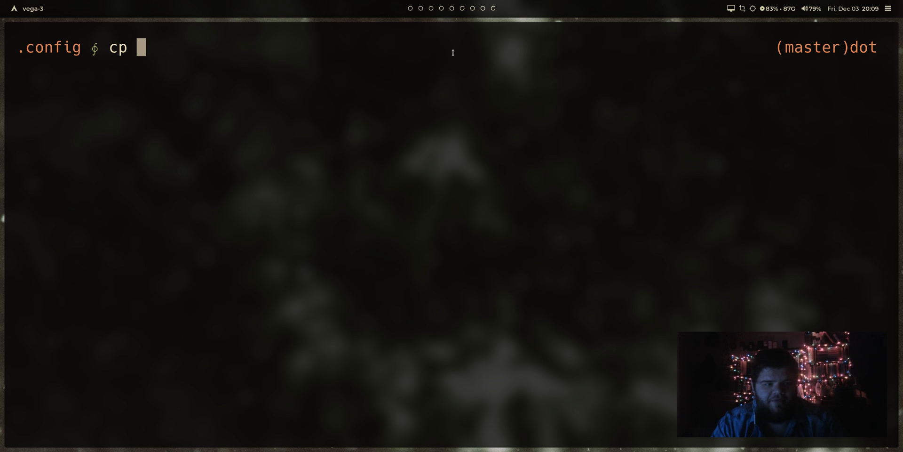
pyautogui.write('/usr/sh')
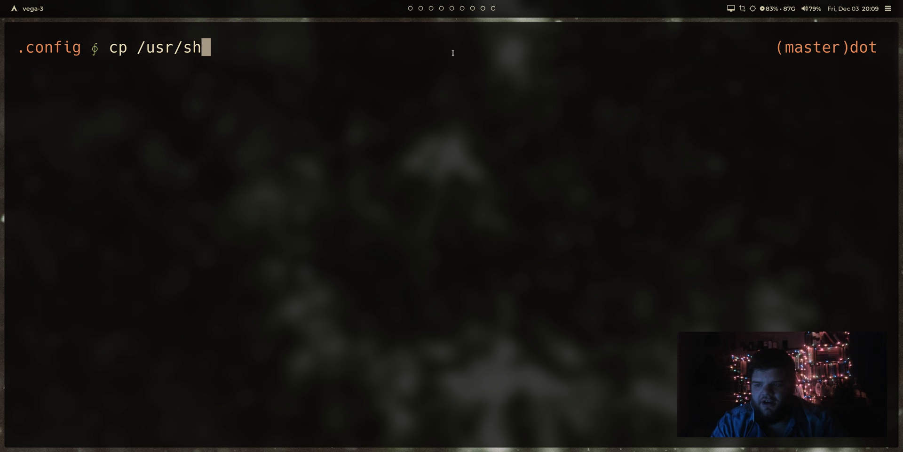
pyautogui.write('are/doc/bs')
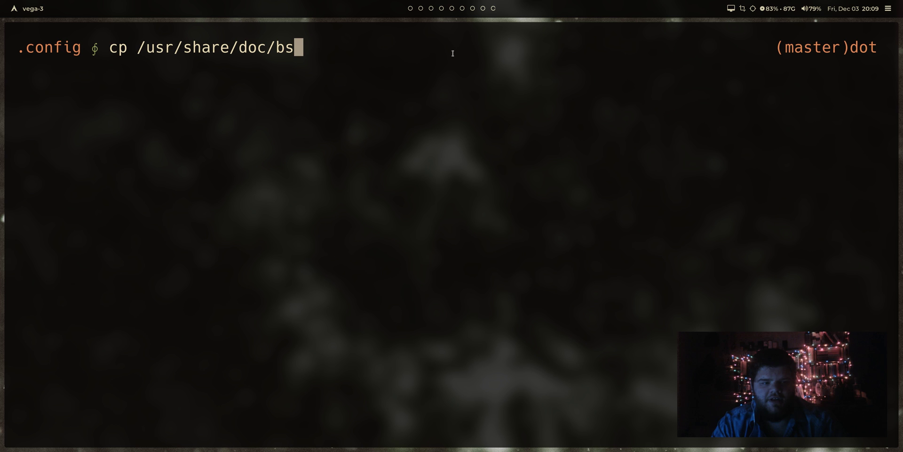
# Step: Copy /usr/share/doc/bspwm/examples/bspwmrc into the bspwm folder
pyautogui.press('Tab')
pyautogui.write('ex')
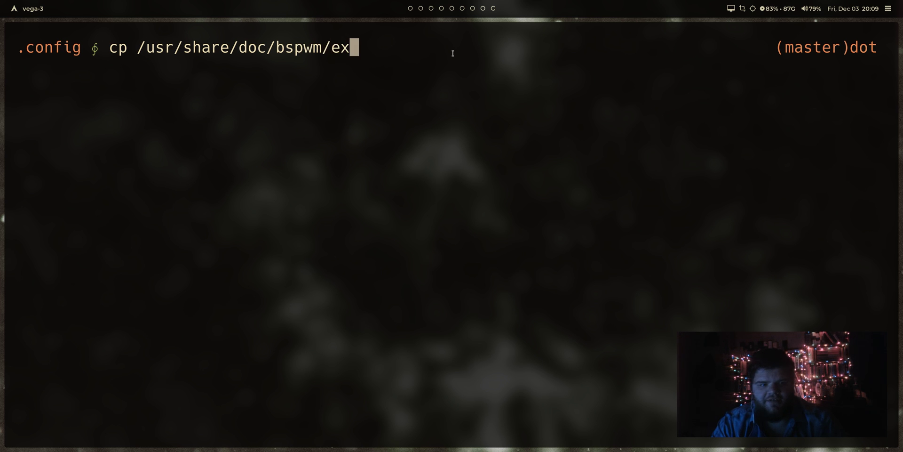
pyautogui.press('Tab')
pyautogui.press('Tab')
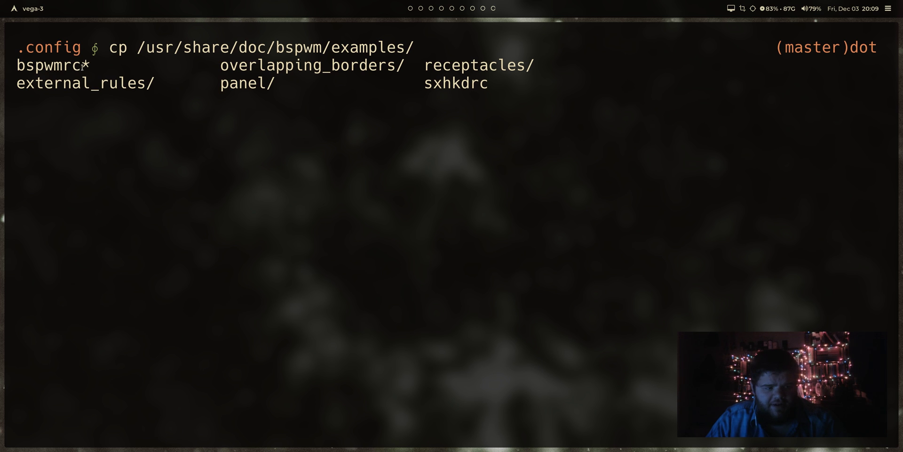
pyautogui.moveTo(82, 66); pyautogui.dragTo(17, 66)
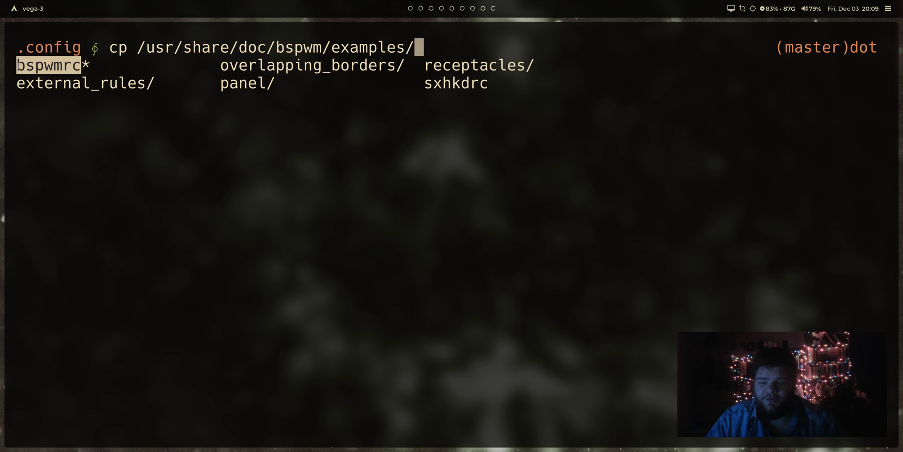
pyautogui.doubleClick(460, 89)
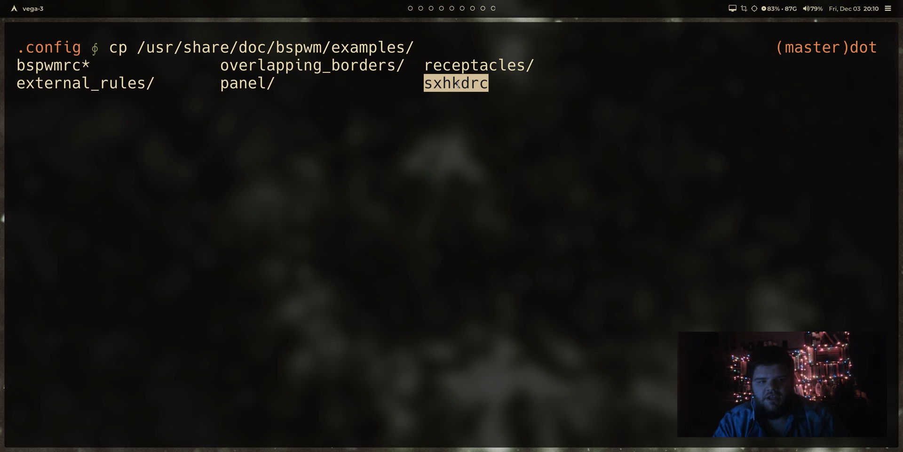
pyautogui.write('bspwmrc')
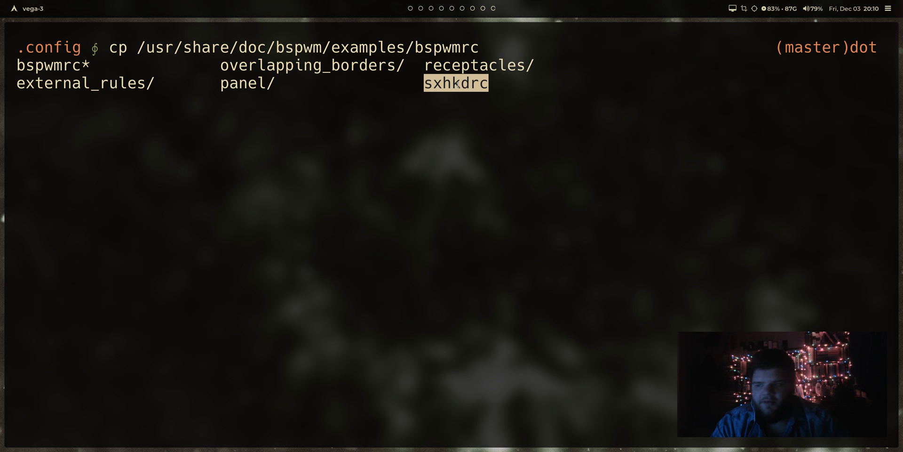
pyautogui.write(' .')
pyautogui.press('BackSpace')
pyautogui.write('bsp')
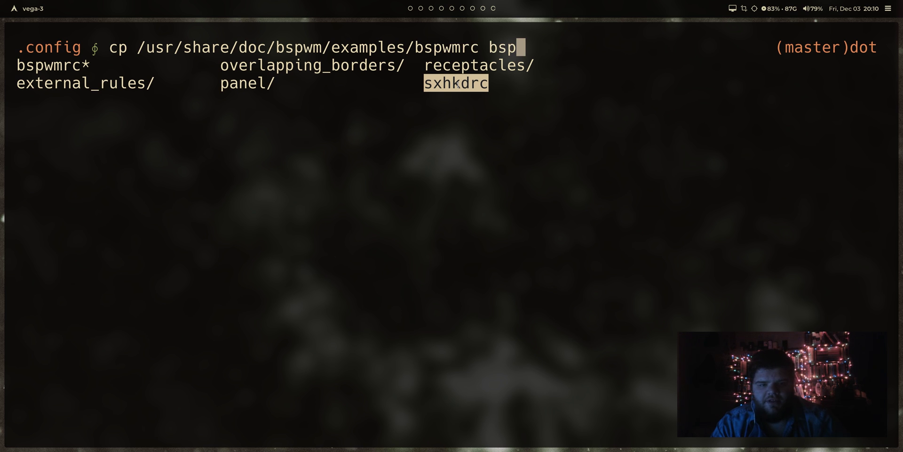
pyautogui.press('Tab')
pyautogui.press('Return')
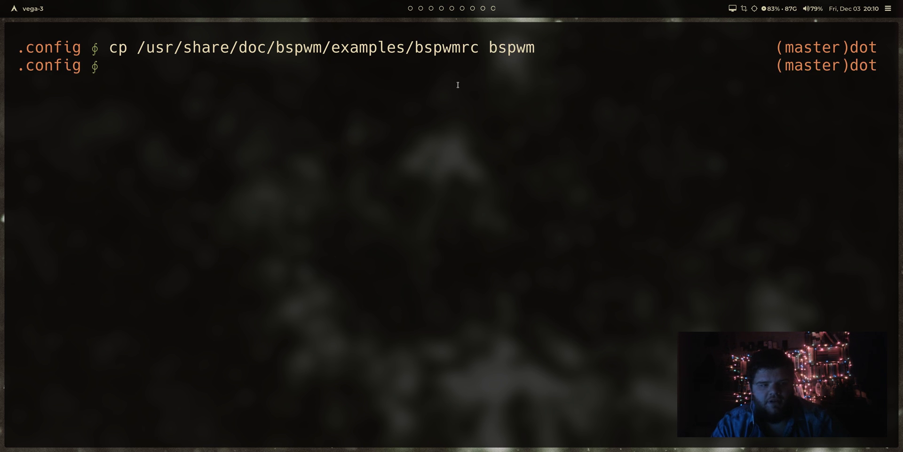
# Step: Copy the example sxhkdrc into the sxhkd folder, then clear and return home
pyautogui.press('Up')
pyautogui.press('BackSpace')
pyautogui.press('BackSpace')
pyautogui.press('BackSpace')
pyautogui.press('BackSpace')
pyautogui.press('BackSpace')
pyautogui.press('BackSpace')
pyautogui.press('BackSpace')
pyautogui.press('BackSpace')
pyautogui.press('BackSpace')
pyautogui.press('BackSpace')
pyautogui.press('BackSpace')
pyautogui.press('BackSpace')
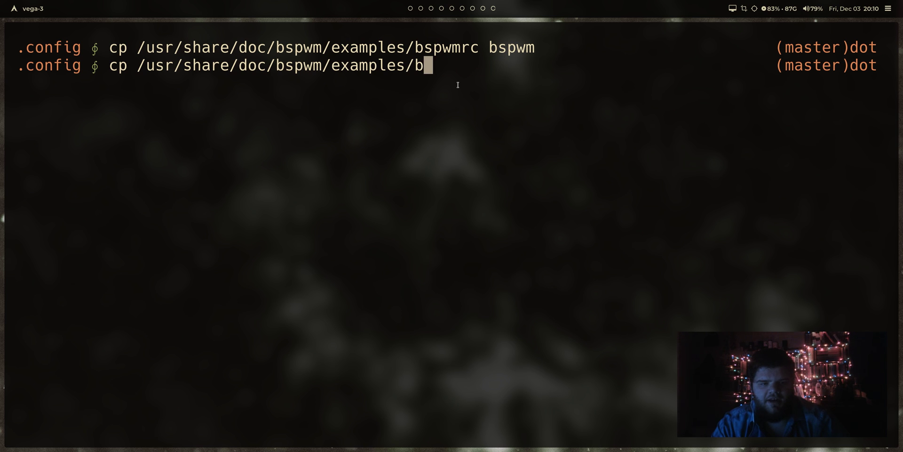
pyautogui.press('BackSpace')
pyautogui.write('xhkdr')
pyautogui.write('c')
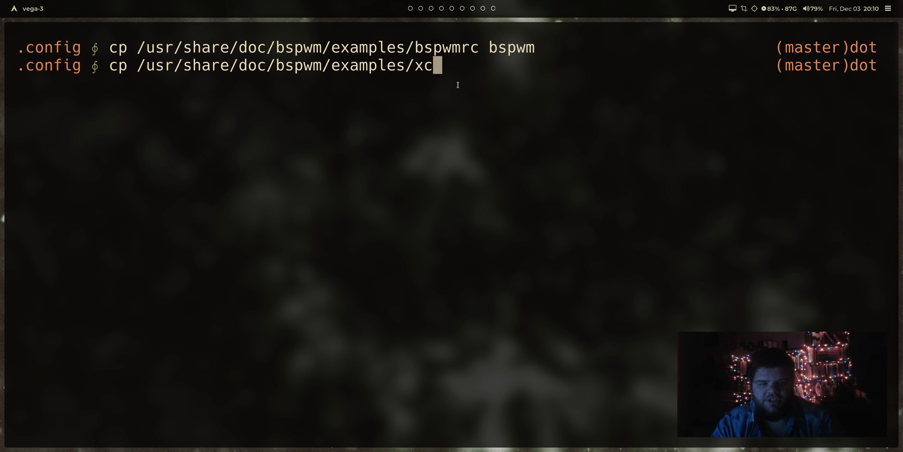
pyautogui.press('BackSpace')
pyautogui.press('BackSpace')
pyautogui.write('sx')
pyautogui.press('Tab')
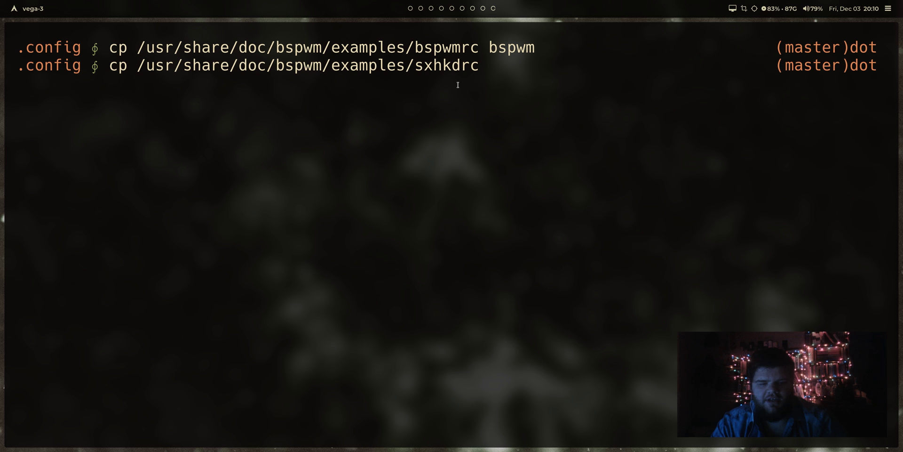
pyautogui.write('sxk')
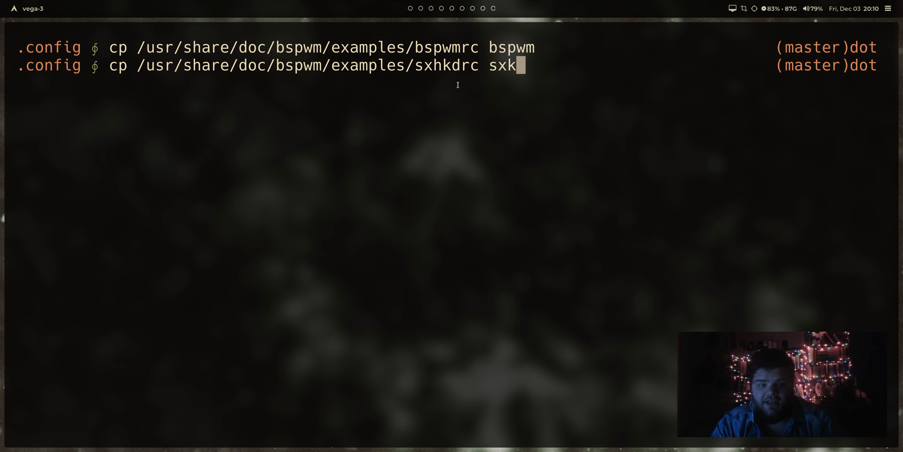
pyautogui.press('Tab')
pyautogui.press('Return')
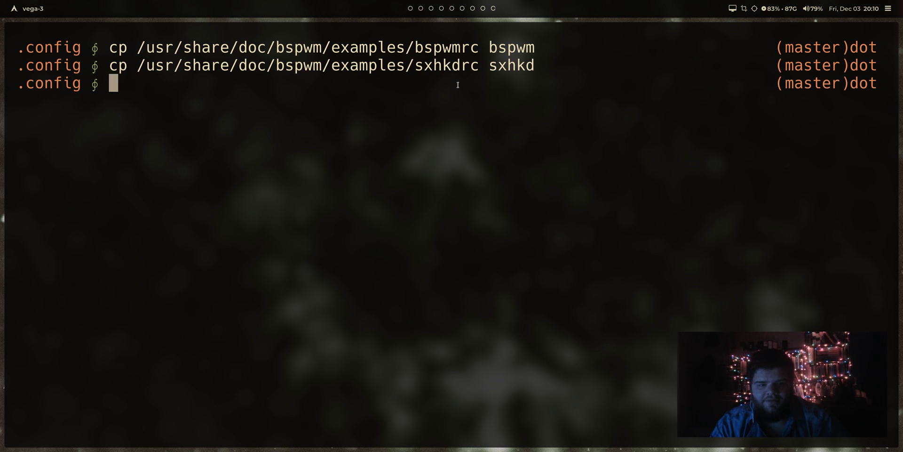
pyautogui.hotkey('ctrl', 'd')
pyautogui.press('super+Return')
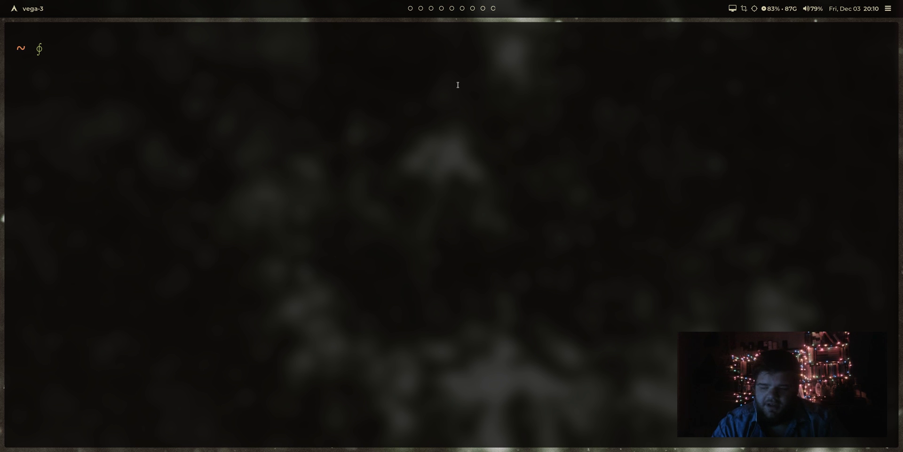
# Step: Open .config/sxhkd/sxhkdrc in the editor with the v alias
pyautogui.write('vim')
pyautogui.press('BackSpace')
pyautogui.press('BackSpace')
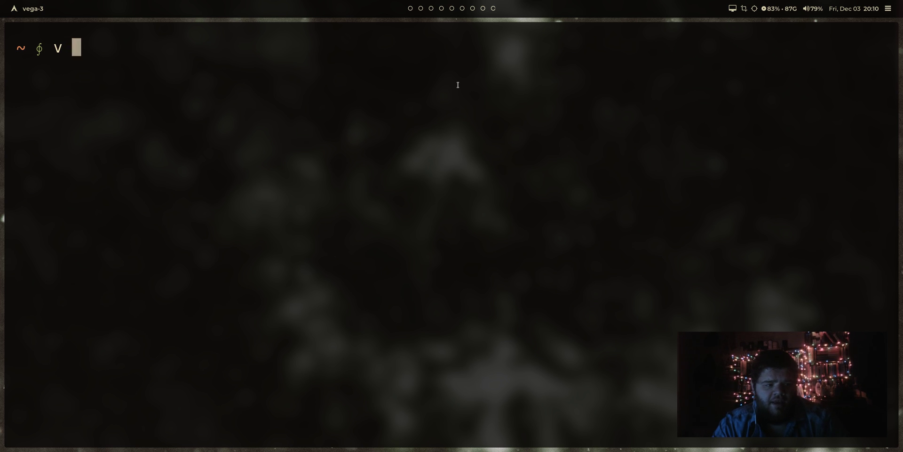
pyautogui.write('.con')
pyautogui.press('Tab')
pyautogui.write('sx')
pyautogui.press('Tab')
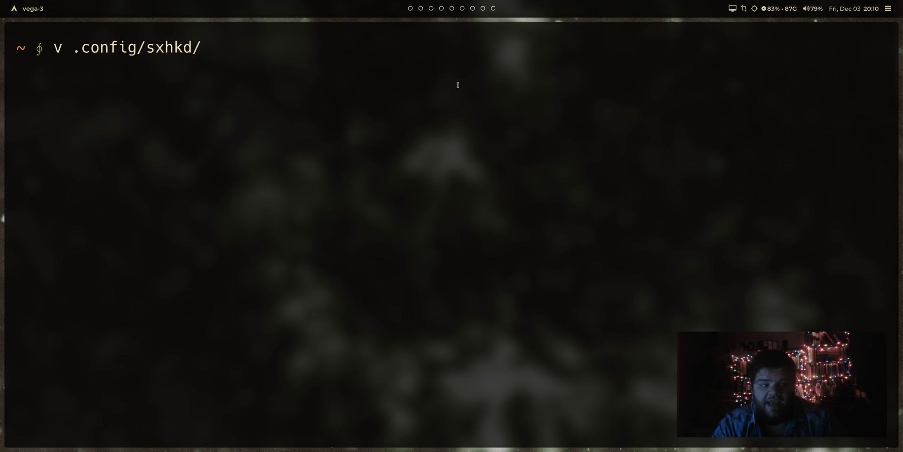
pyautogui.press('Tab')
pyautogui.press('Return')
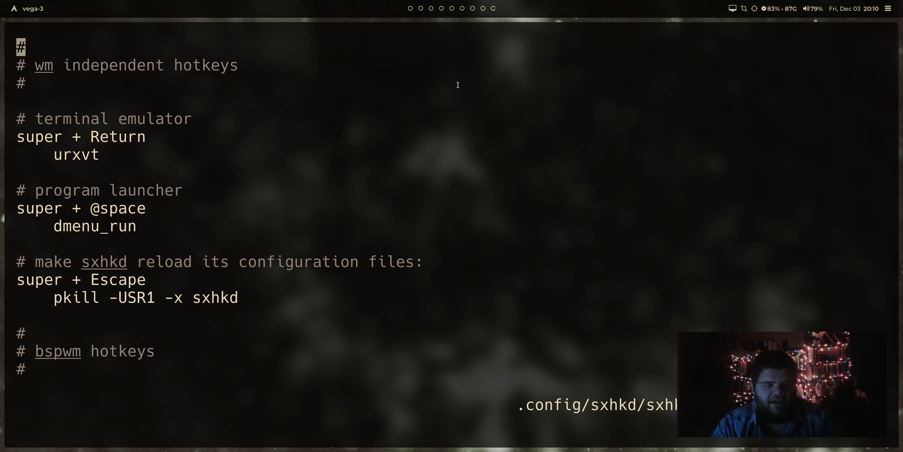
# Step: Replace urxvt with kitty on the terminal-emulator hotkey line
pyautogui.press('j')
pyautogui.press('j')
pyautogui.press('k')
pyautogui.press('k')
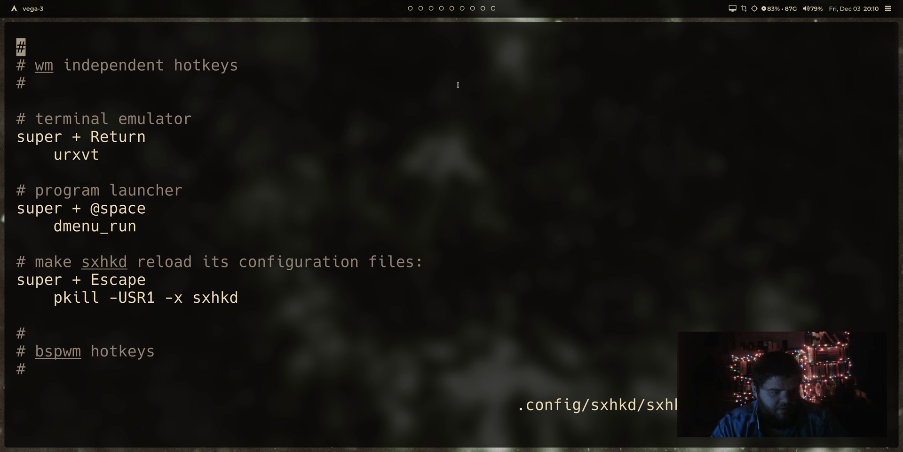
pyautogui.press('j')
pyautogui.press('j')
pyautogui.press('j')
pyautogui.press('j')
pyautogui.press('j')
pyautogui.press('j')
pyautogui.press('j')
pyautogui.press('j')
pyautogui.press('j')
pyautogui.press('j')
pyautogui.press('k')
pyautogui.press('k')
pyautogui.press('k')
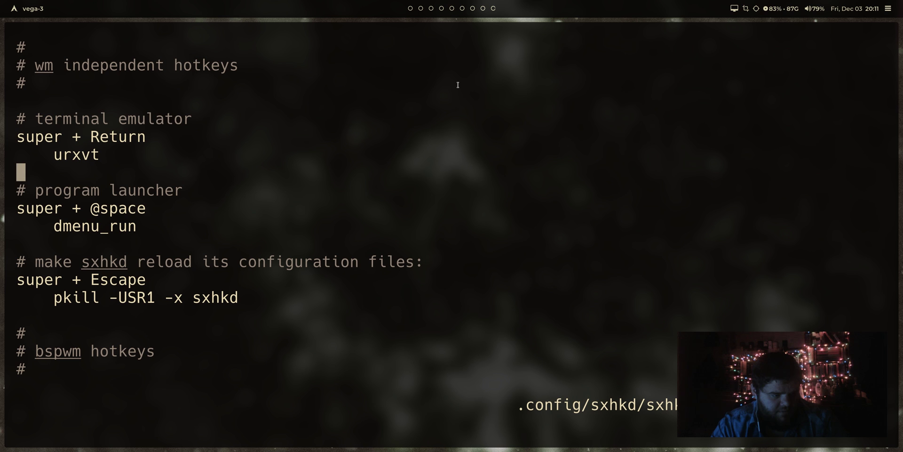
pyautogui.press('k')
pyautogui.press('k')
pyautogui.press('k')
pyautogui.press('k')
pyautogui.press('k')
pyautogui.press('k')
pyautogui.press('j')
pyautogui.press('j')
pyautogui.press('j')
pyautogui.press('j')
pyautogui.press('j')
pyautogui.press('j')
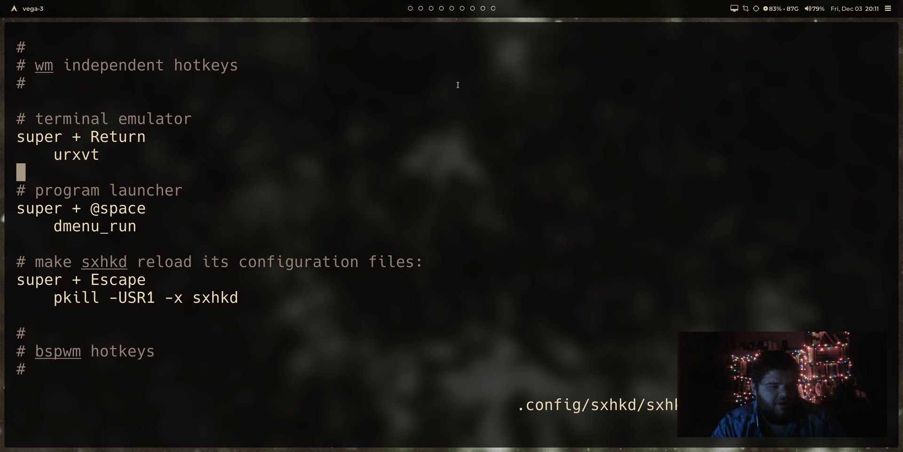
pyautogui.press('k')
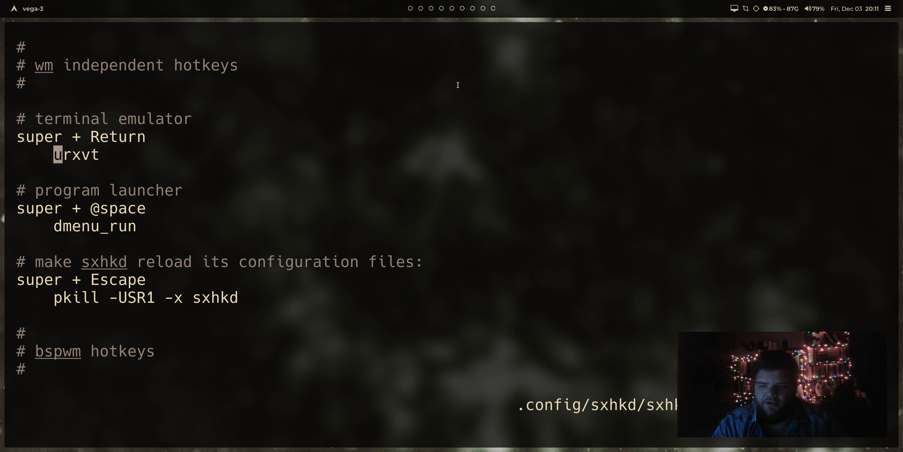
pyautogui.press('c')
pyautogui.press('c')
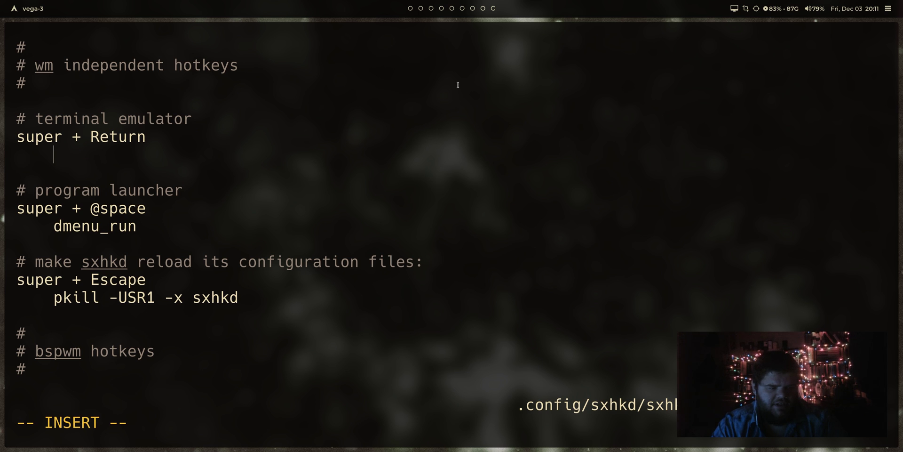
pyautogui.write('alacri')
pyautogui.press('BackSpace')
pyautogui.press('BackSpace')
pyautogui.press('BackSpace')
pyautogui.press('BackSpace')
pyautogui.press('BackSpace')
pyautogui.press('BackSpace')
pyautogui.write('kitty')
pyautogui.press('Escape')
# Step: Briefly select the program launcher block, cancel, and save the file with :w
pyautogui.press('j')
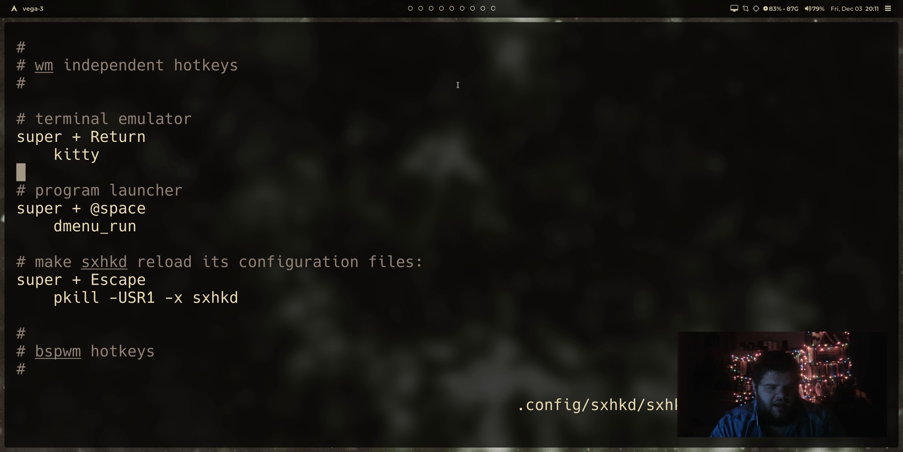
pyautogui.press('j')
pyautogui.hotkey('shift', 'v')
pyautogui.press('j')
pyautogui.press('j')
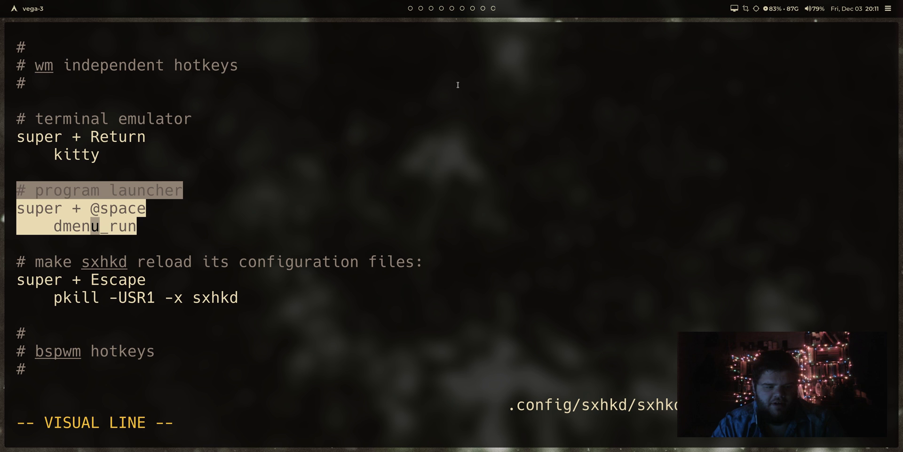
pyautogui.press('Escape')
pyautogui.write(':w')
pyautogui.press('Return')
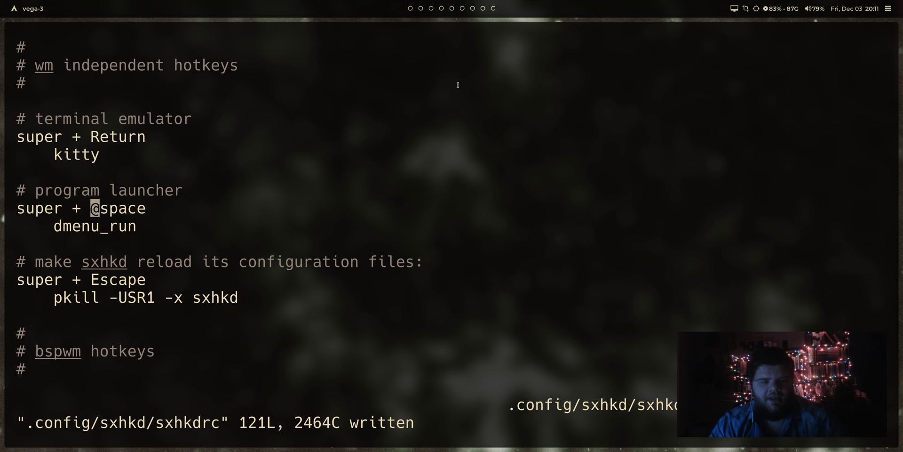
pyautogui.press('k')
pyautogui.press('k')
pyautogui.press('k')
pyautogui.press('k')
pyautogui.press('k')
pyautogui.press('k')
pyautogui.press('k')
pyautogui.press('k')
pyautogui.press('k')
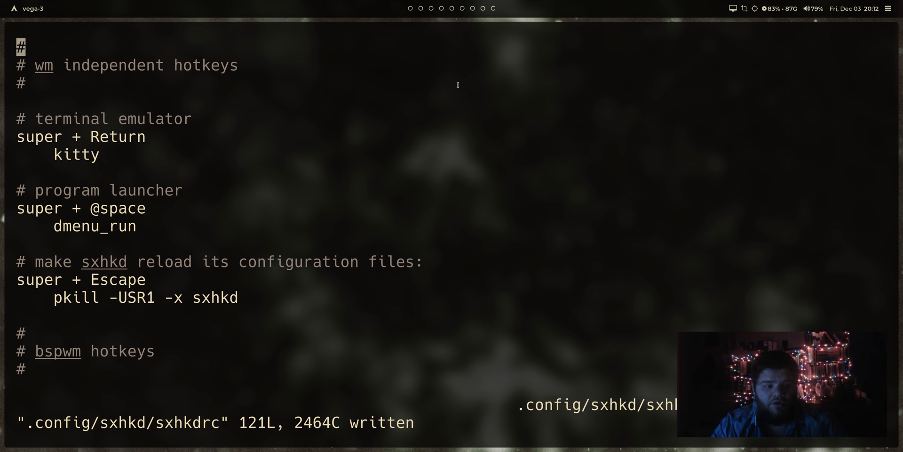
# Step: Quit the current file and open .config/bspwm/bspwmrc in Vim
pyautogui.write(':q')
pyautogui.press('Return')
pyautogui.write('v .config/')
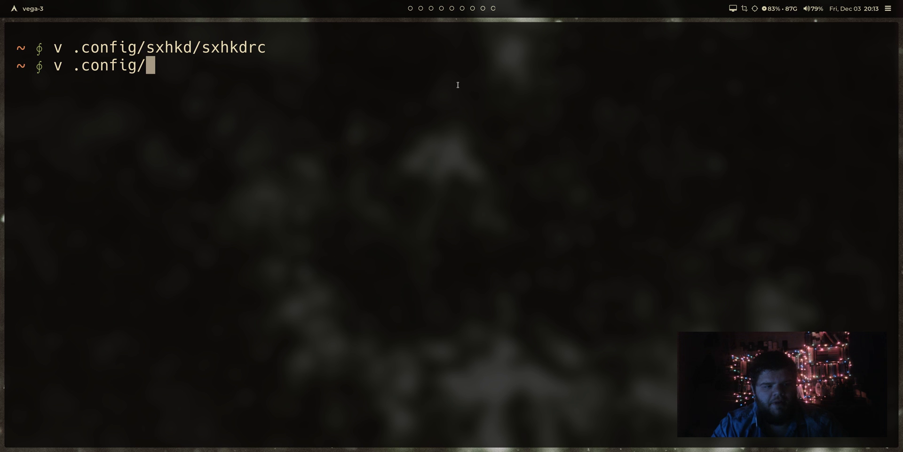
pyautogui.write('bs')
pyautogui.press('Tab')
pyautogui.write('bs')
pyautogui.press('Tab')
pyautogui.press('Return')
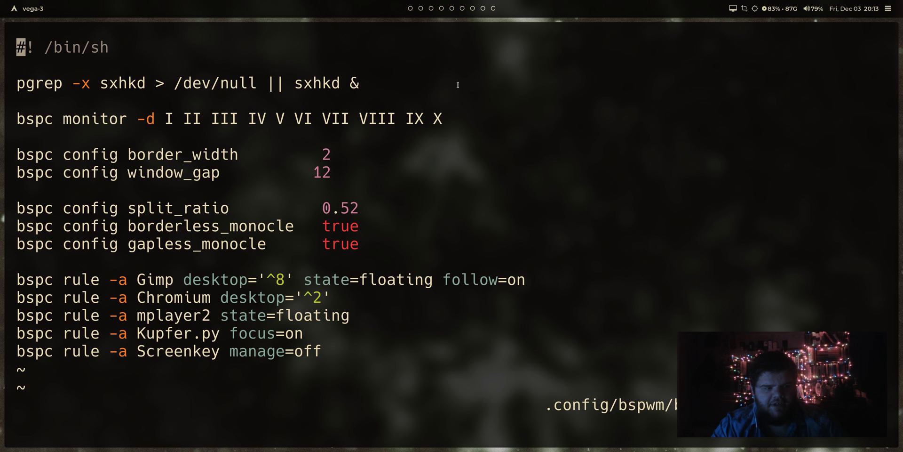
# Step: Change window_gap in bspwmrc from 12 to 20
pyautogui.press('j')
pyautogui.press('j')
pyautogui.press('j')
pyautogui.press('j')
pyautogui.press('j')
pyautogui.press('j')
pyautogui.press('j')
pyautogui.press('j')
pyautogui.press('j')
pyautogui.press('j')
pyautogui.press('j')
pyautogui.press('j')
pyautogui.press('j')
pyautogui.press('j')
pyautogui.press('j')
pyautogui.press('j')
pyautogui.press('j')
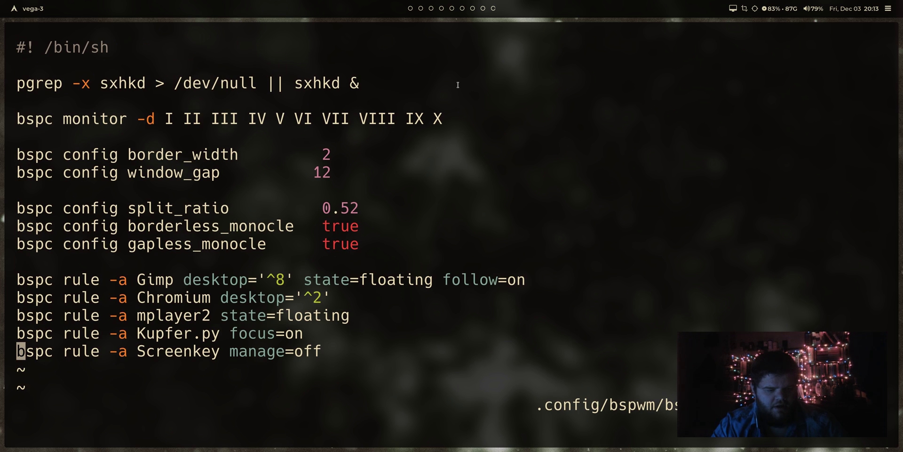
pyautogui.press('k')
pyautogui.press('k')
pyautogui.press('k')
pyautogui.press('k')
pyautogui.press('k')
pyautogui.press('k')
pyautogui.press('k')
pyautogui.press('k')
pyautogui.press('k')
pyautogui.press('k')
pyautogui.press('k')
pyautogui.press('k')
pyautogui.press('k')
pyautogui.press('k')
pyautogui.press('k')
pyautogui.press('k')
pyautogui.press('k')
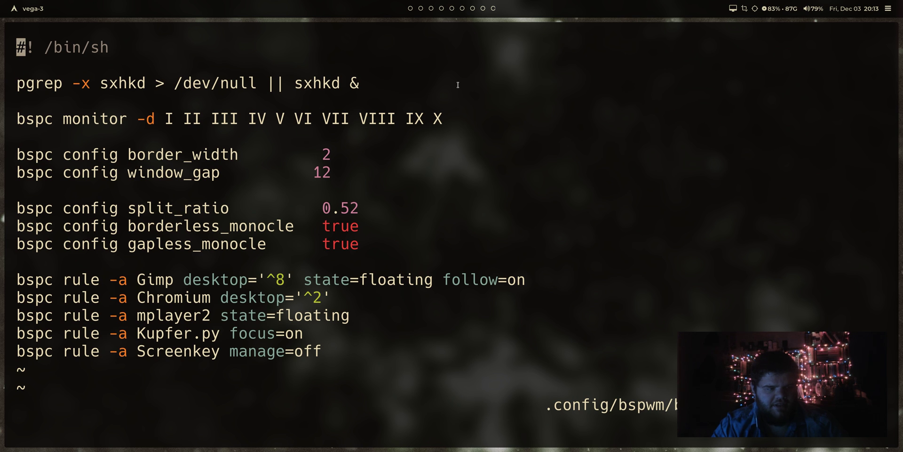
pyautogui.press('j')
pyautogui.press('j')
pyautogui.press('j')
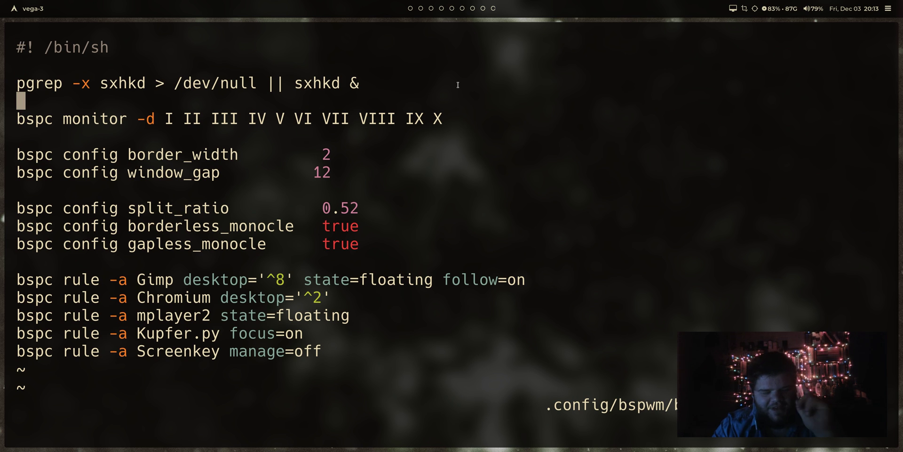
pyautogui.press('j')
pyautogui.press('j')
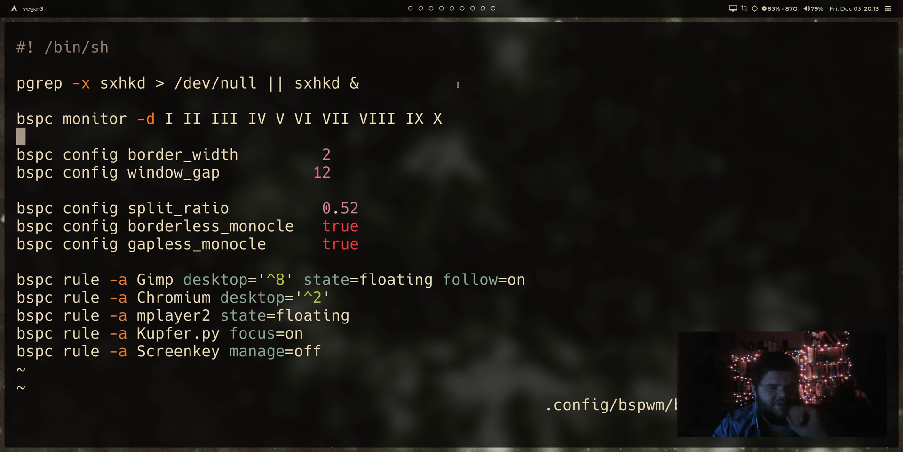
pyautogui.press('g')
pyautogui.press('g')
pyautogui.press('j')
pyautogui.press('j')
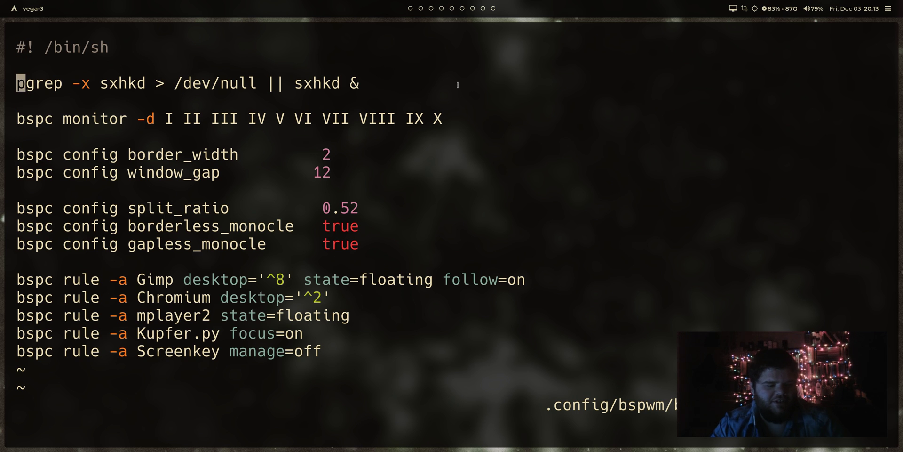
pyautogui.press('j')
pyautogui.press('j')
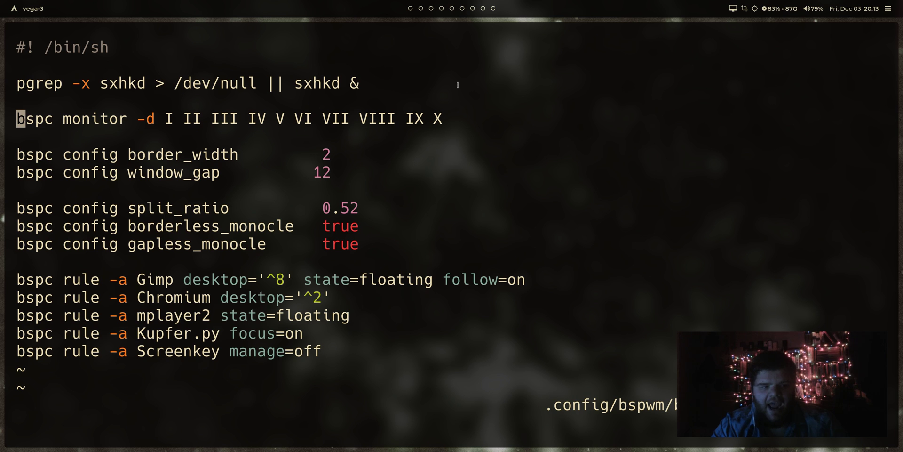
pyautogui.press('j')
pyautogui.press('j')
pyautogui.press('j')
pyautogui.press('j')
pyautogui.press('j')
pyautogui.press('j')
pyautogui.press('j')
pyautogui.press('k')
pyautogui.press('k')
pyautogui.press('k')
pyautogui.press('k')
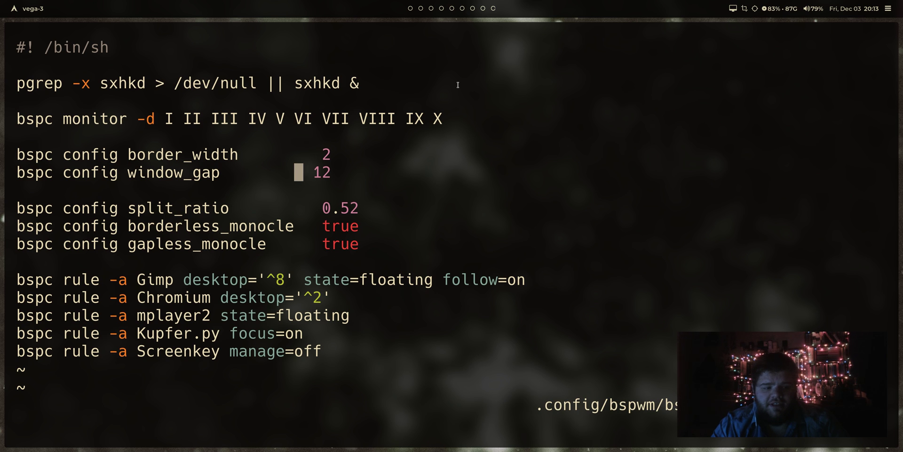
pyautogui.press('A')
pyautogui.press('BackSpace')
pyautogui.press('BackSpace')
pyautogui.write('20')
pyautogui.press('Escape')
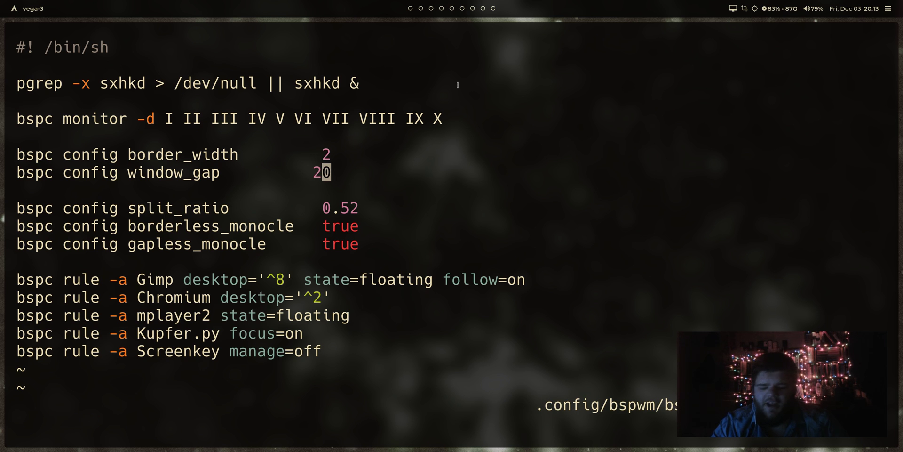
# Step: Set border_width to 0 and save bspwmrc
pyautogui.press('k')
pyautogui.press('a')
pyautogui.press('BackSpace')
pyautogui.write('1')
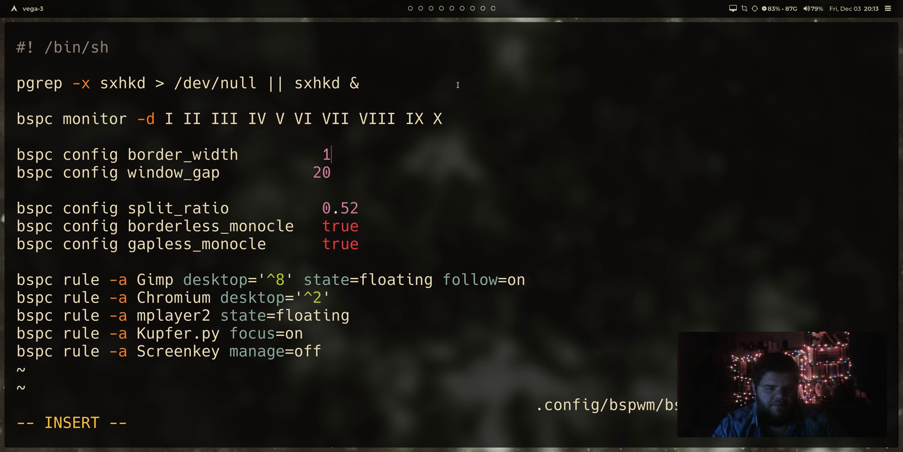
pyautogui.press('BackSpace')
pyautogui.write('0')
pyautogui.press('Escape')
pyautogui.write(':w')
pyautogui.press('Return')
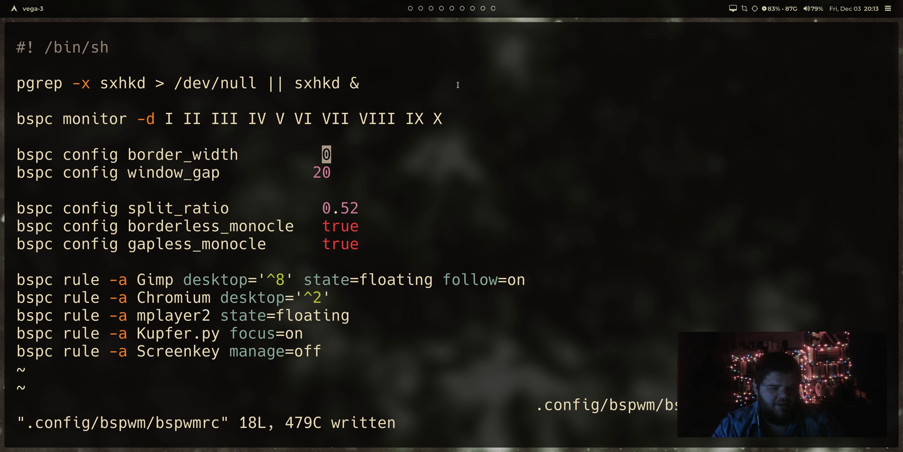
# Step: Add a '## Autostart' heading below the rules at the end of bspwmrc
pyautogui.press('G')
pyautogui.press('k')
pyautogui.press('k')
pyautogui.press('k')
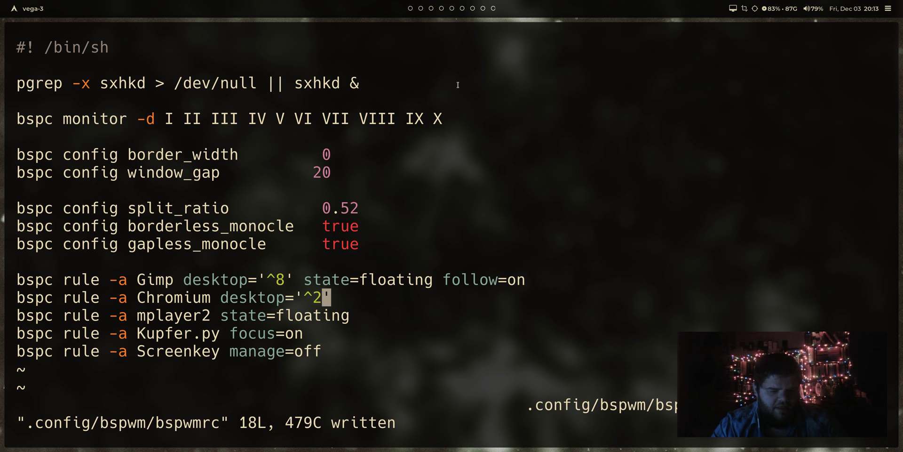
pyautogui.press('j')
pyautogui.press('j')
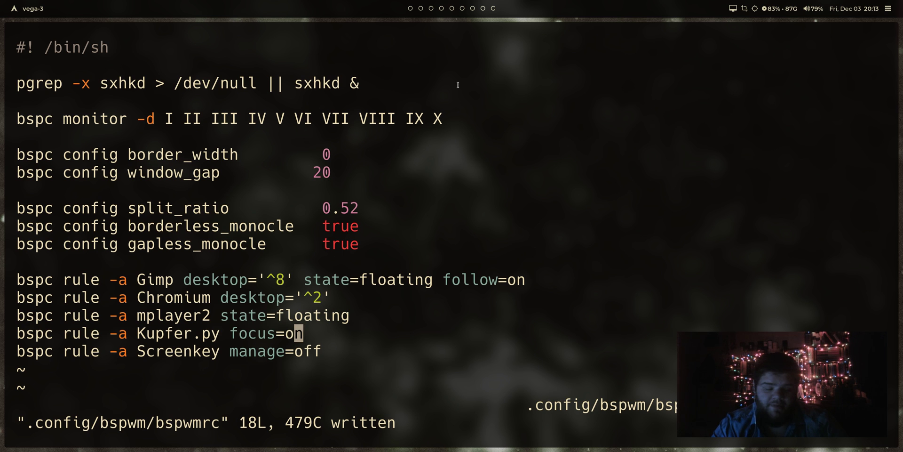
pyautogui.press('j')
pyautogui.press('o')
pyautogui.press('Return')
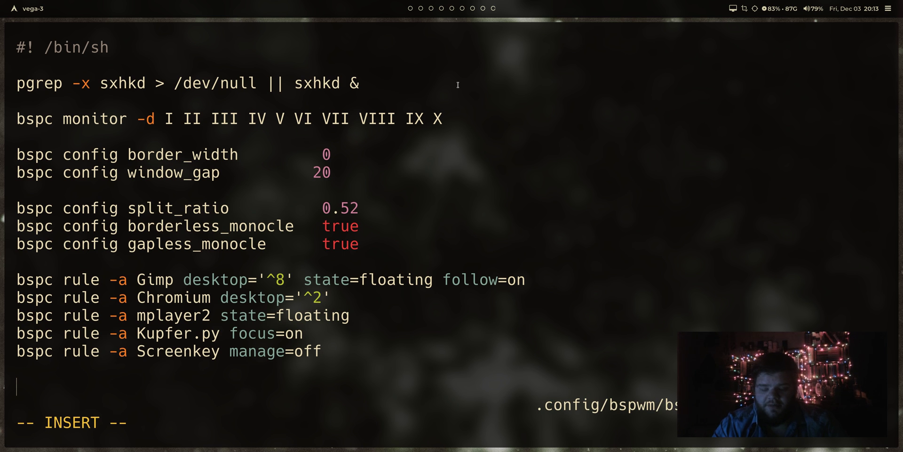
pyautogui.write('## Autostart')
# Step: Open awesome's rc.lua in a second terminal beside the editor and locate its autostart commands
pyautogui.press('super+Return')
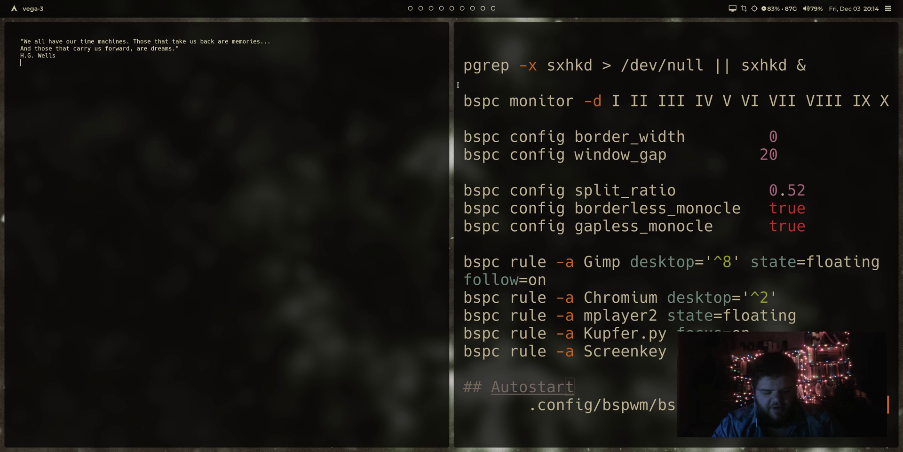
pyautogui.hotkey('ctrl', '+')
pyautogui.write('v .config/aw')
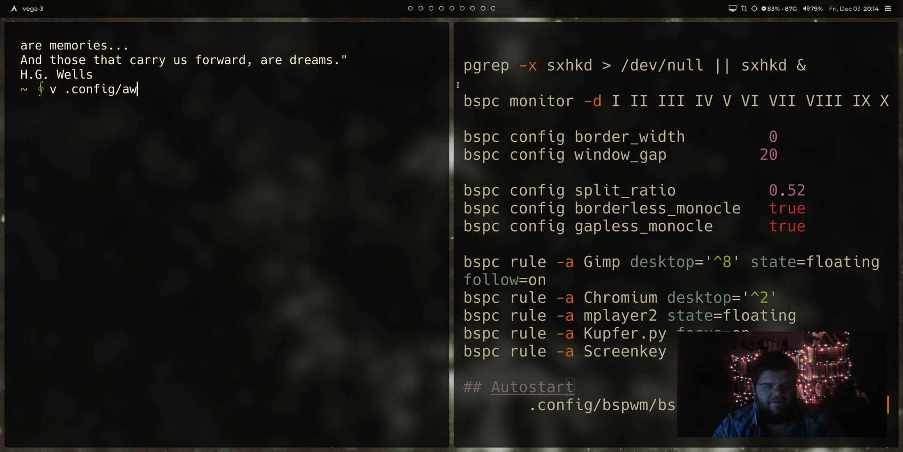
pyautogui.press('Tab')
pyautogui.write('rc')
pyautogui.press('Tab')
pyautogui.press('Return')
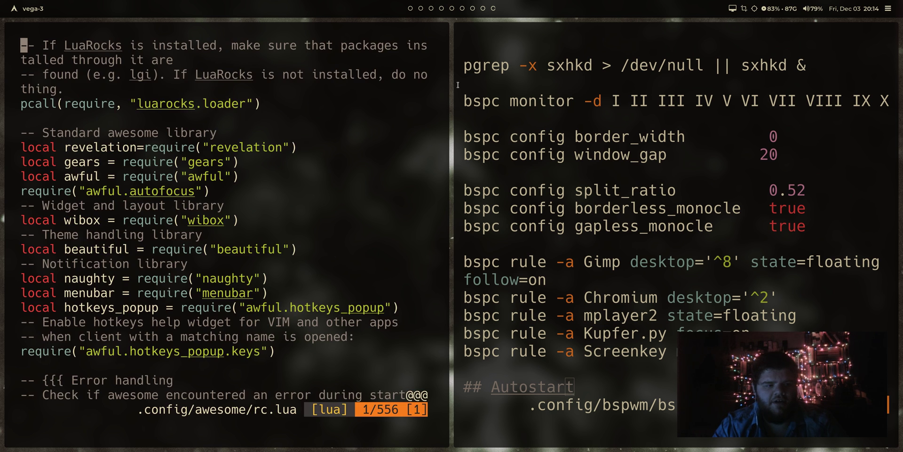
pyautogui.hotkey('shift', 'g')
pyautogui.press('k')
pyautogui.press('k')
pyautogui.press('k')
pyautogui.press('k')
pyautogui.press('k')
pyautogui.press('k')
pyautogui.press('k')
pyautogui.press('k')
pyautogui.press('k')
pyautogui.press('k')
pyautogui.press('k')
pyautogui.press('k')
pyautogui.press('k')
pyautogui.press('k')
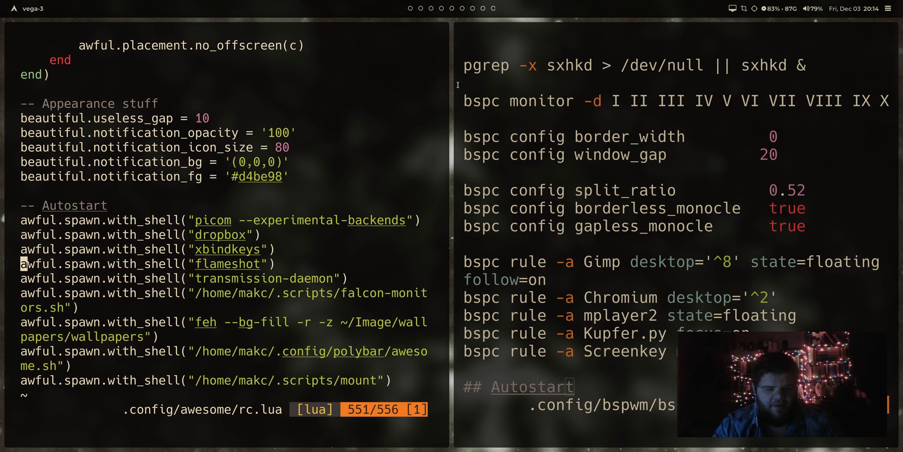
pyautogui.press('j')
pyautogui.press('j')
pyautogui.press('j')
pyautogui.press('j')
pyautogui.press('j')
pyautogui.press('j')
pyautogui.press('j')
pyautogui.press('j')
pyautogui.press('j')
pyautogui.press('j')
pyautogui.press('k')
pyautogui.press('k')
pyautogui.press('k')
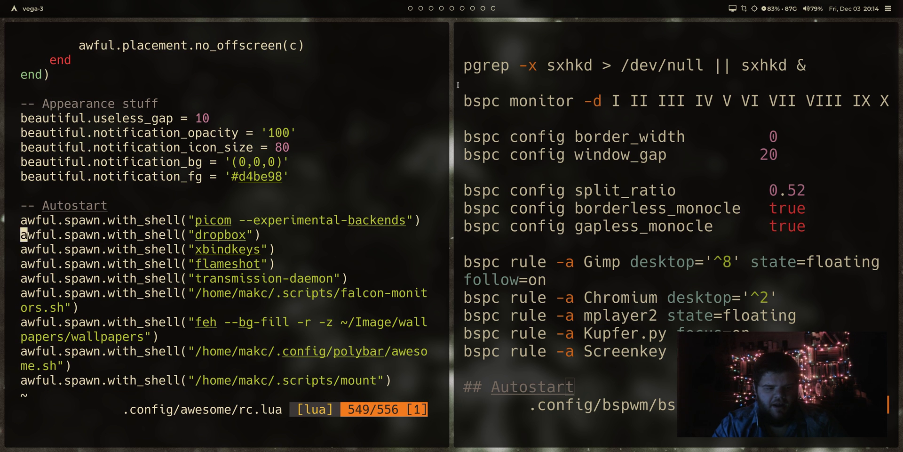
pyautogui.press('j')
pyautogui.press('j')
pyautogui.press('k')
pyautogui.press('k')
pyautogui.press('k')
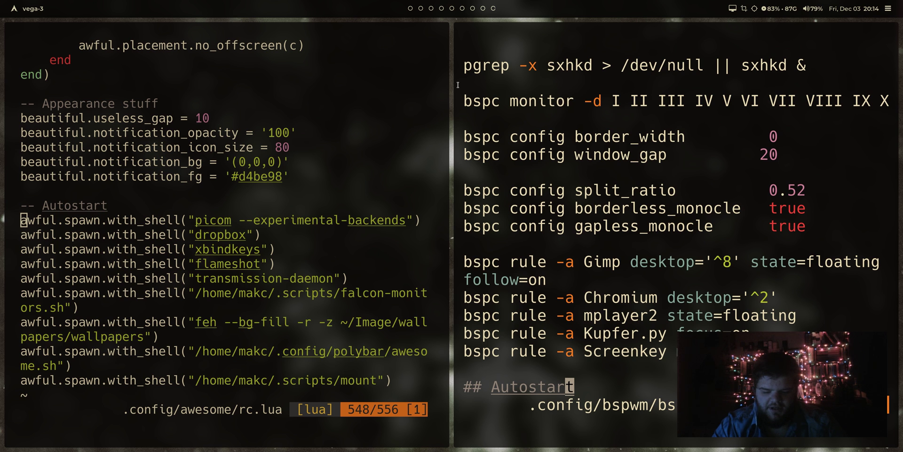
# Step: Add 'picom &' and the feh wallpaper command copied from rc.lua under Autostart
pyautogui.press('k')
pyautogui.press('k')
pyautogui.press('k')
pyautogui.press('k')
pyautogui.press('k')
pyautogui.press('k')
pyautogui.press('k')
pyautogui.press('k')
pyautogui.press('k')
pyautogui.press('k')
pyautogui.press('k')
pyautogui.press('k')
pyautogui.press('k')
pyautogui.press('k')
pyautogui.press('k')
pyautogui.press('k')
pyautogui.press('k')
pyautogui.hotkey('ctrl', '-')
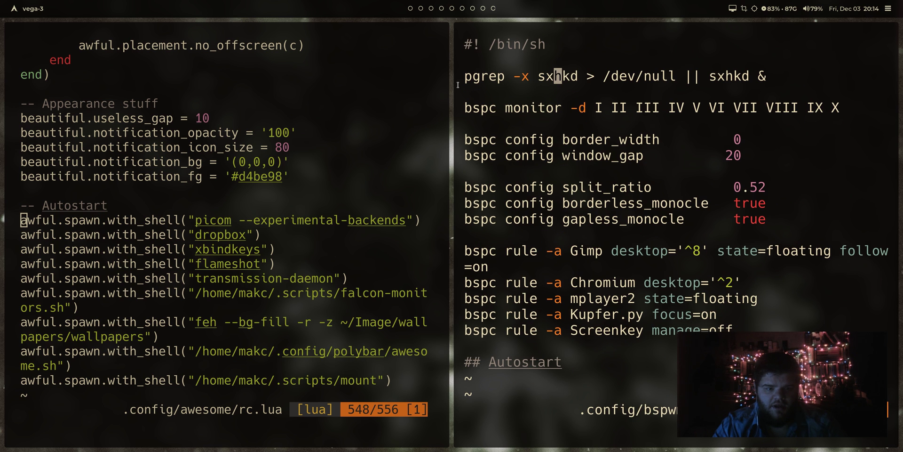
pyautogui.press('j')
pyautogui.press('j')
pyautogui.press('j')
pyautogui.press('j')
pyautogui.press('j')
pyautogui.press('j')
pyautogui.press('j')
pyautogui.press('j')
pyautogui.press('j')
pyautogui.press('j')
pyautogui.press('j')
pyautogui.press('j')
pyautogui.press('j')
pyautogui.press('j')
pyautogui.press('j')
pyautogui.press('j')
pyautogui.press('j')
pyautogui.write('o')
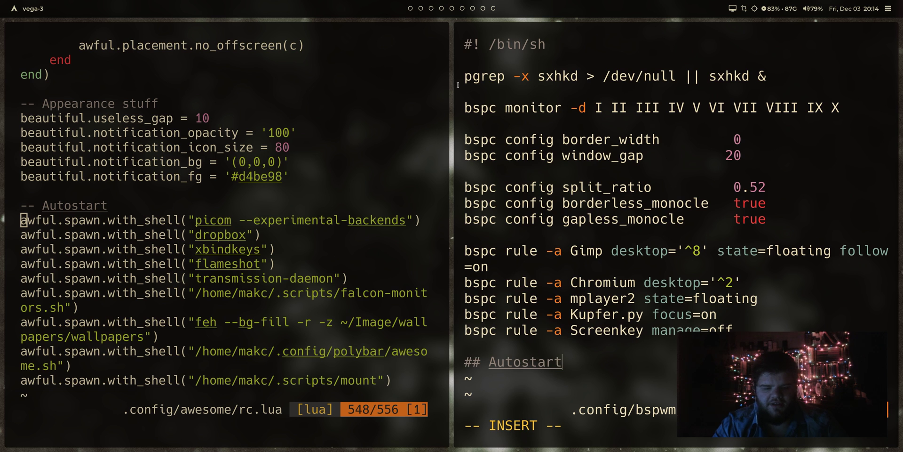
pyautogui.write('picom ')
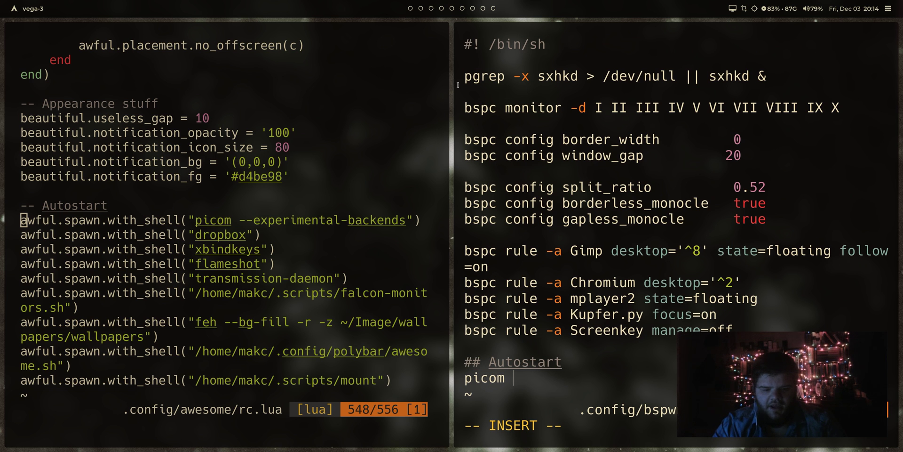
pyautogui.write('$')
pyautogui.press('BackSpace')
pyautogui.write('#')
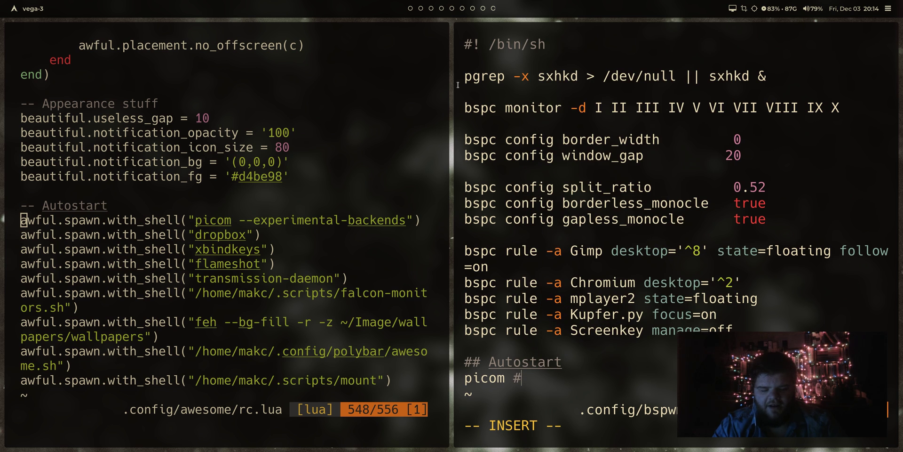
pyautogui.press('BackSpace')
pyautogui.write('&')
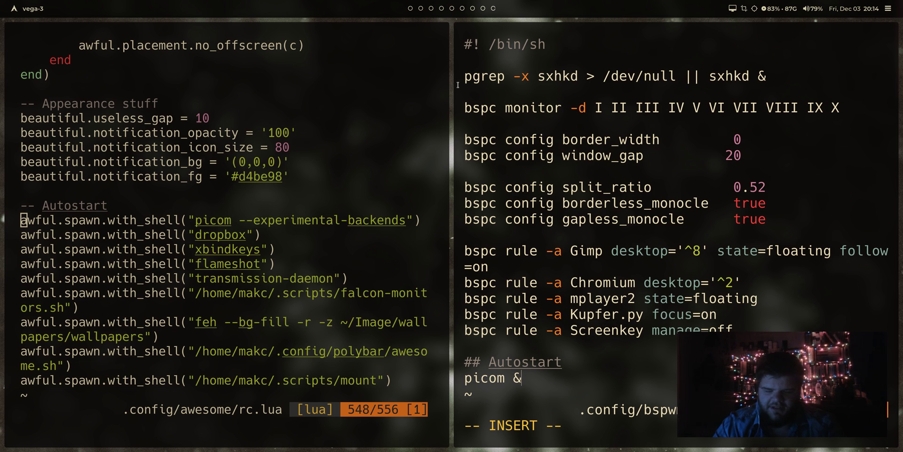
pyautogui.press('Return')
pyautogui.moveTo(196, 322); pyautogui.dragTo(144, 337)
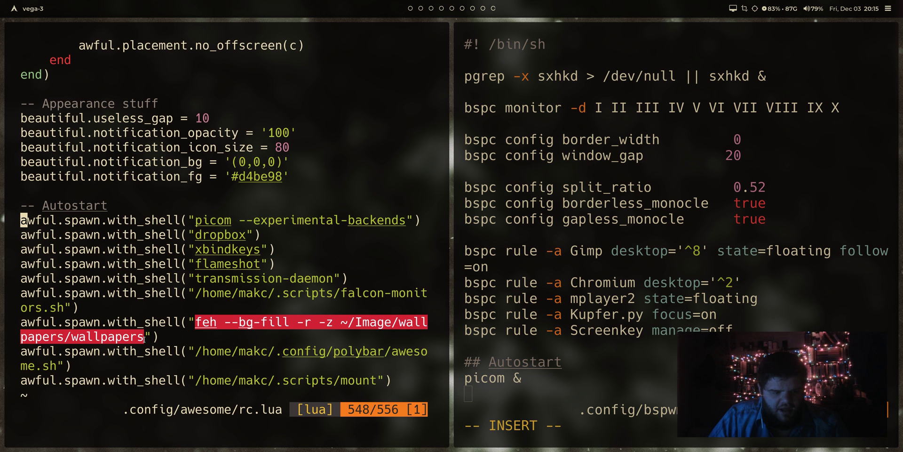
pyautogui.middleClick(534, 393)
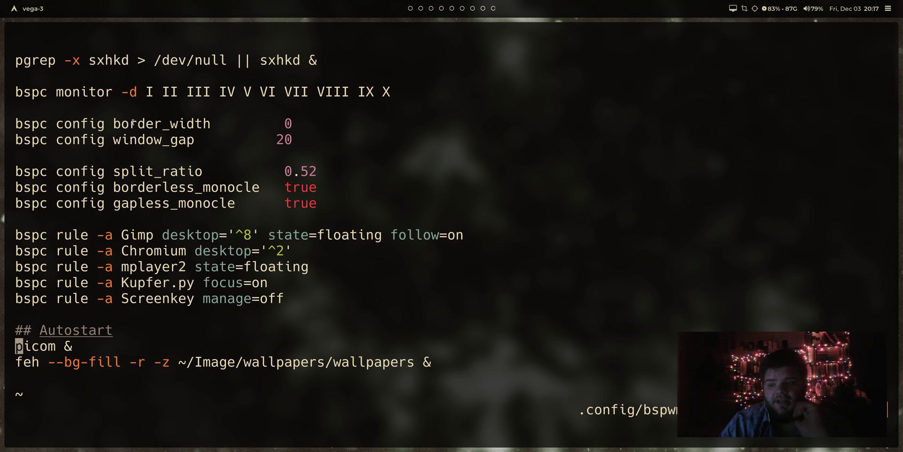
# Step: Insert a '## Polybar' heading with the pasted if/else launch block and save bspwmrc
pyautogui.press('k')
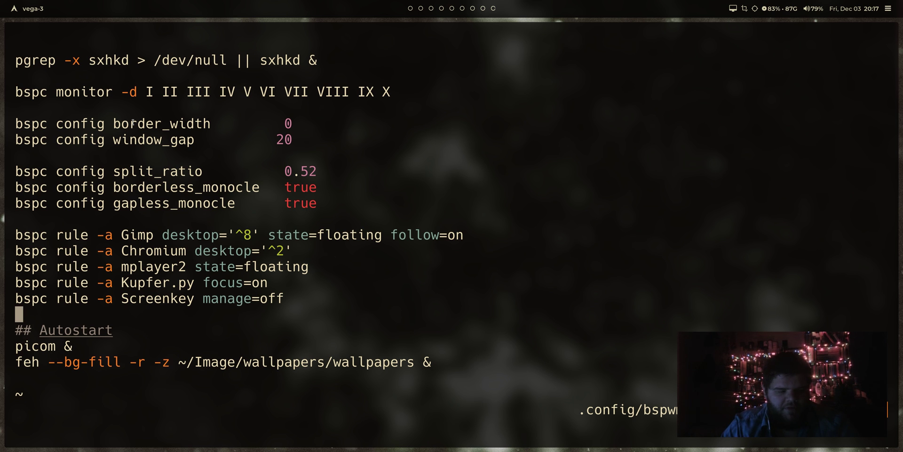
pyautogui.write('o## Polybar')
pyautogui.press('Return')
pyautogui.press('Return')
pyautogui.press('Up')
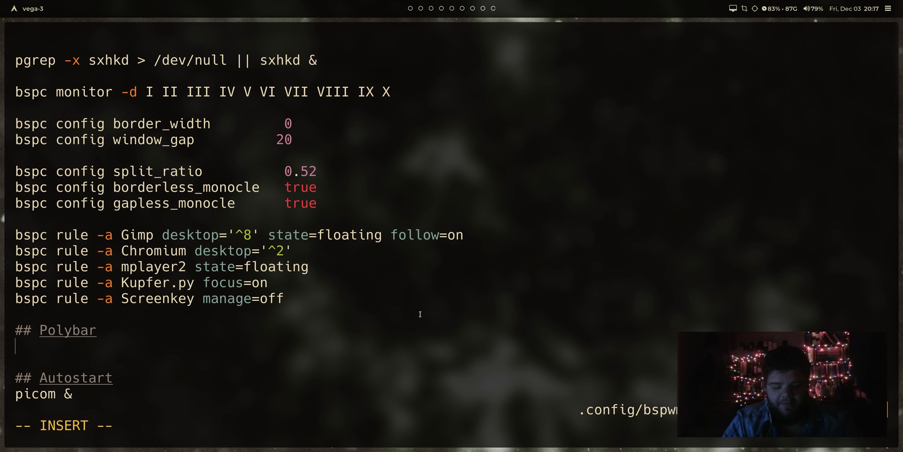
pyautogui.write('if [[ ! $STATUS_EXTERNAL_MONITOR == *disconnected* ]]; then     $HOME/.config/polybar/launch_two.sh else     $HOME/.config/polybar/launch.sh fi')
pyautogui.press('Escape')
pyautogui.press('j')
pyautogui.press('j')
pyautogui.press('j')
pyautogui.press('k')
pyautogui.press('k')
pyautogui.press('k')
pyautogui.press('k')
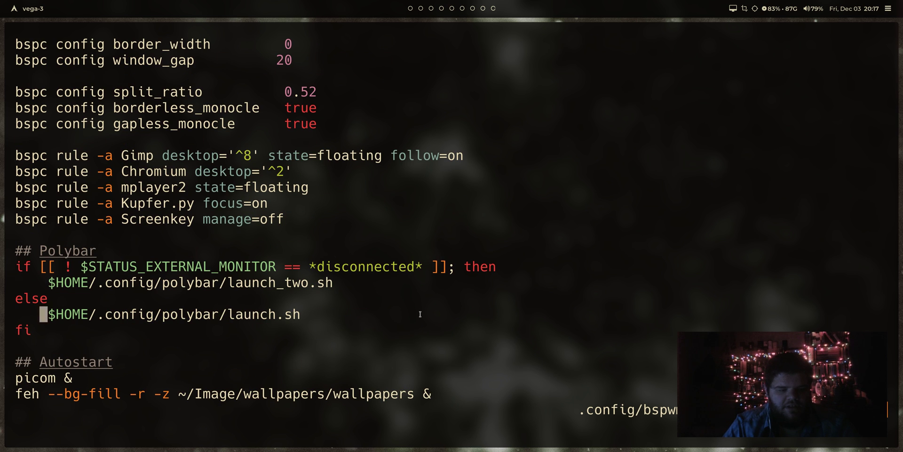
pyautogui.press('k')
pyautogui.press('k')
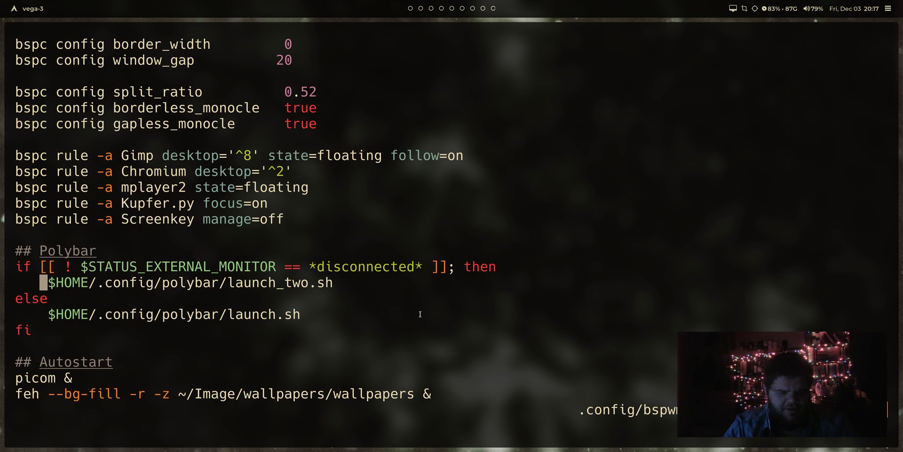
pyautogui.press('j')
pyautogui.press('j')
pyautogui.press('k')
pyautogui.press('k')
pyautogui.write('kj:w')
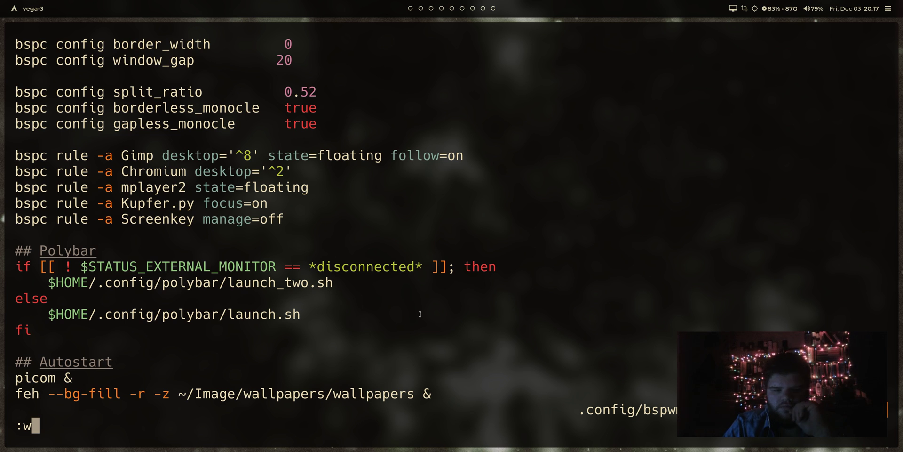
pyautogui.press('Return')
# Step: Rename both Polybar scripts, launch_two.sh and launch.sh, to big.sh
pyautogui.press('w')
pyautogui.press('w')
pyautogui.press('w')
pyautogui.press('w')
pyautogui.press('w')
pyautogui.press('w')
pyautogui.press('w')
pyautogui.press('w')
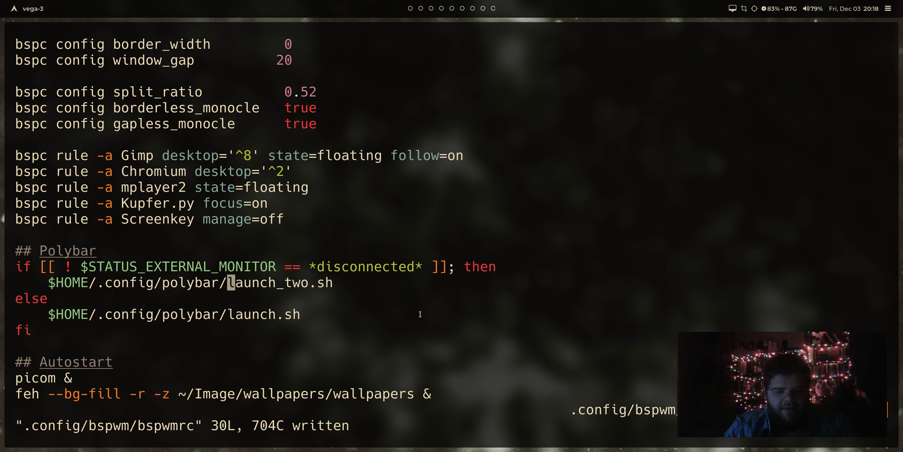
pyautogui.press('d')
pyautogui.press('w')
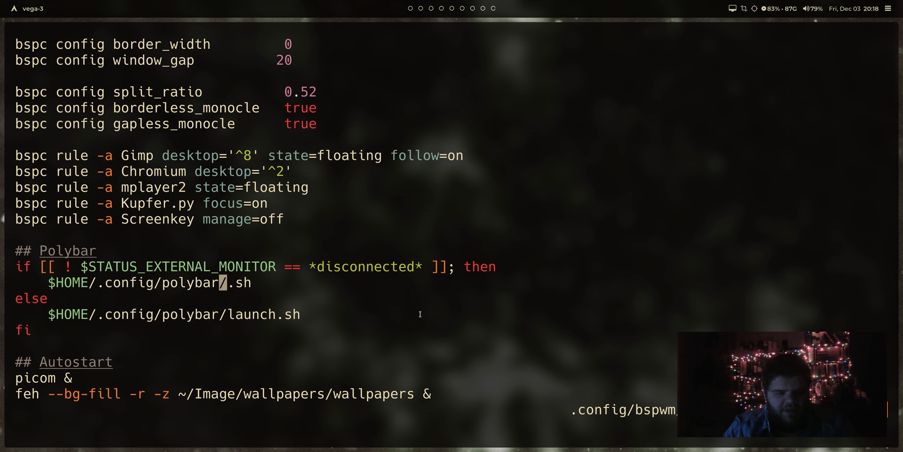
pyautogui.write('ibig')
pyautogui.press('Escape')
pyautogui.press('j')
pyautogui.press('j')
pyautogui.press('w')
pyautogui.press('w')
pyautogui.press('w')
pyautogui.press('w')
pyautogui.press('w')
pyautogui.press('w')
pyautogui.press('w')
pyautogui.press('w')
pyautogui.write('cw')
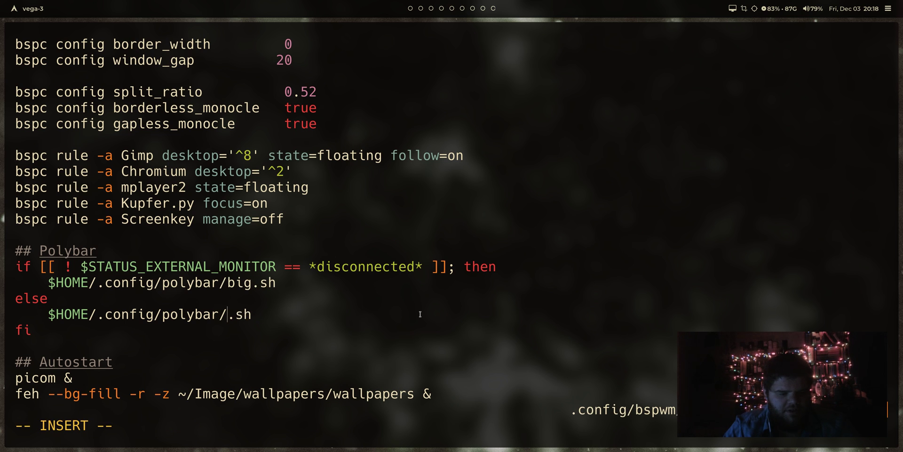
pyautogui.write('big')
pyautogui.press('Escape')
pyautogui.press('u')
pyautogui.press('u')
pyautogui.press('u')
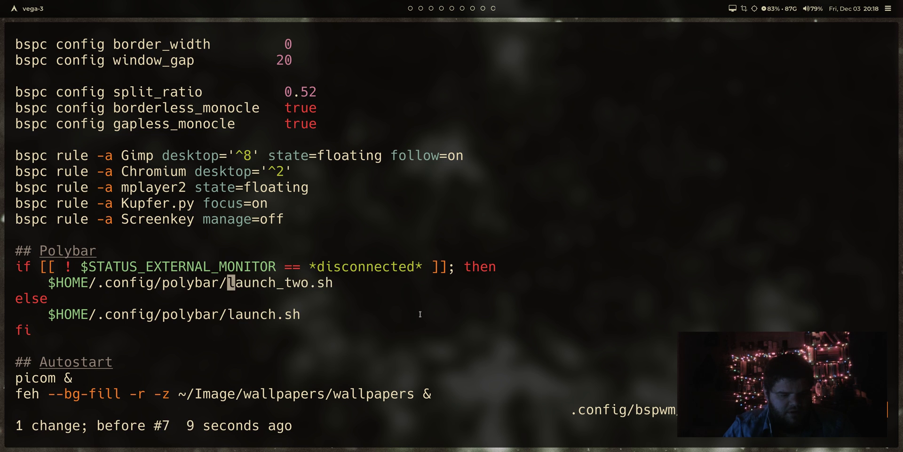
pyautogui.hotkey('ctrl', 'r')
pyautogui.hotkey('ctrl', 'r')
pyautogui.press(':')
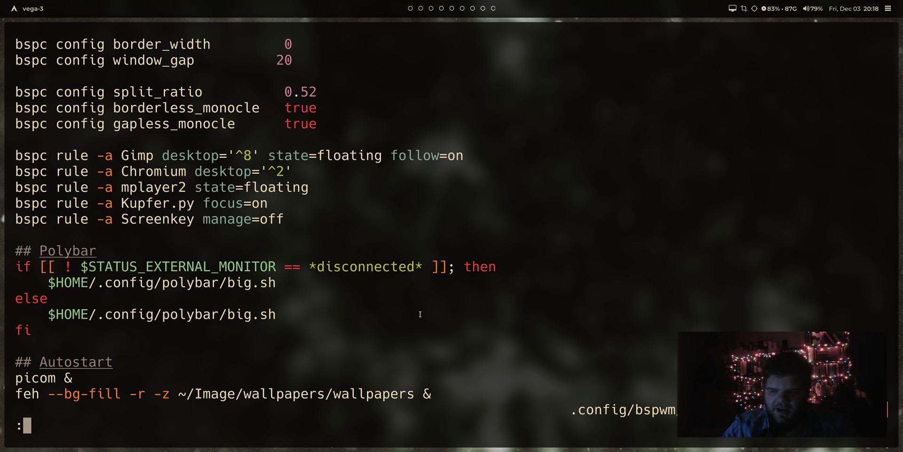
# Step: Save and quit bspwmrc, then briefly open sxhkdrc and close it
pyautogui.write('wq')
pyautogui.press('Return')
pyautogui.write('v .config/')
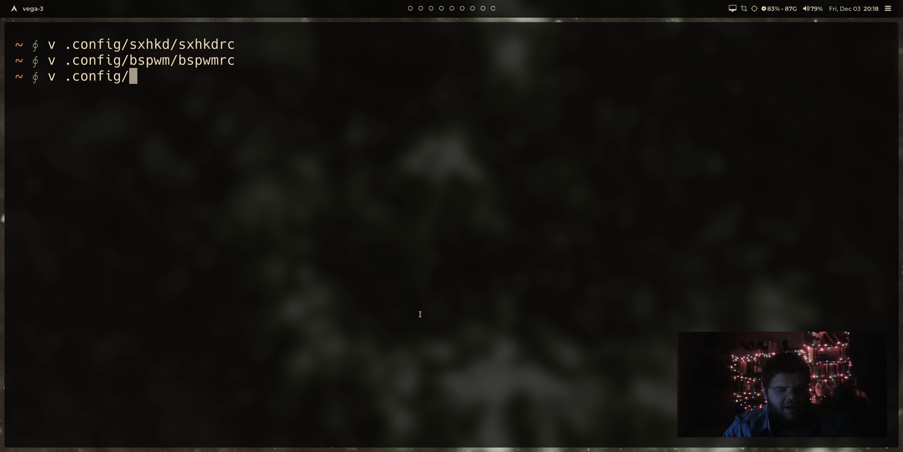
pyautogui.write('sk')
pyautogui.press('Tab')
pyautogui.press('Tab')
pyautogui.press('Return')
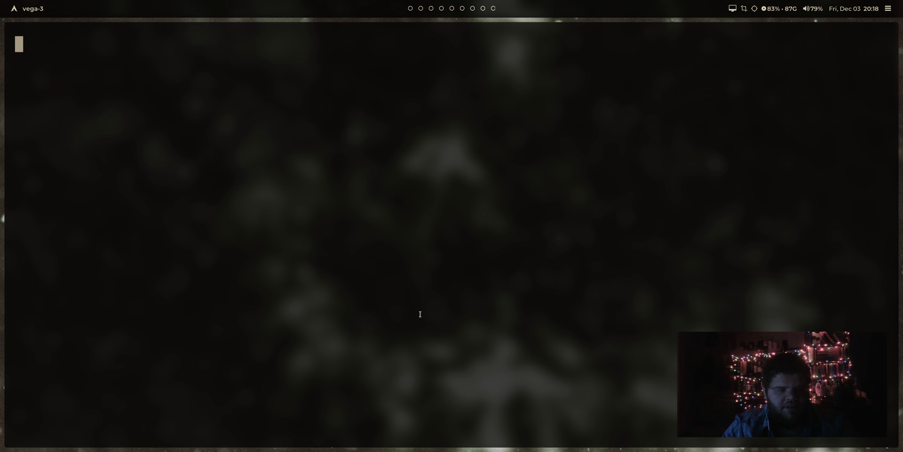
pyautogui.press('super+w')
pyautogui.press('super+Return')
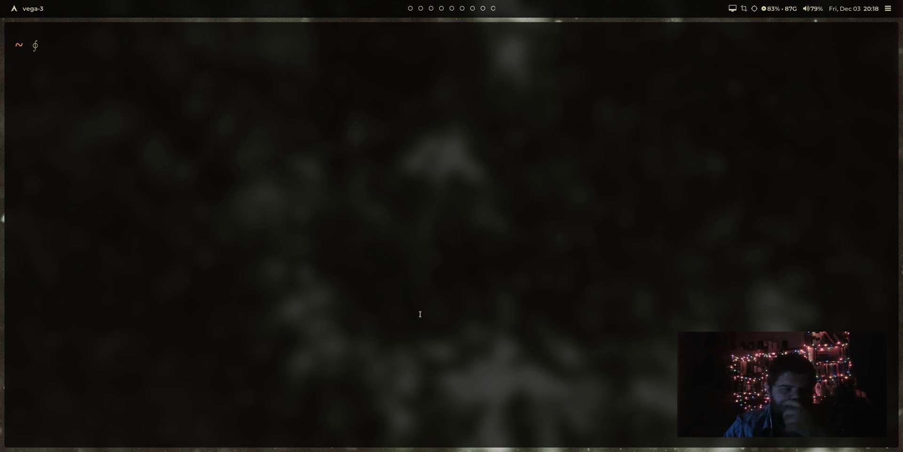
# Step: Create an empty ~/.xinitrc with touch and open it in Vim
pyautogui.write('v .')
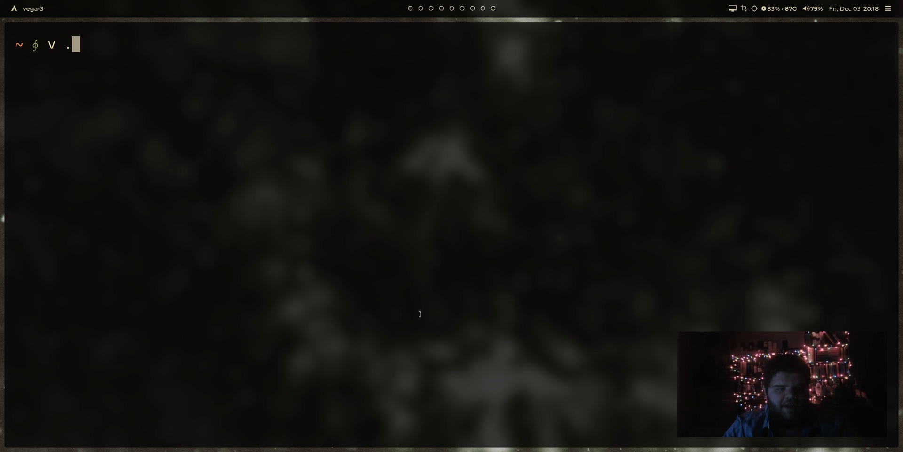
pyautogui.write('xini')
pyautogui.press('BackSpace')
pyautogui.press('BackSpace')
pyautogui.press('BackSpace')
pyautogui.press('BackSpace')
pyautogui.press('BackSpace')
pyautogui.press('BackSpace')
pyautogui.press('BackSpace')
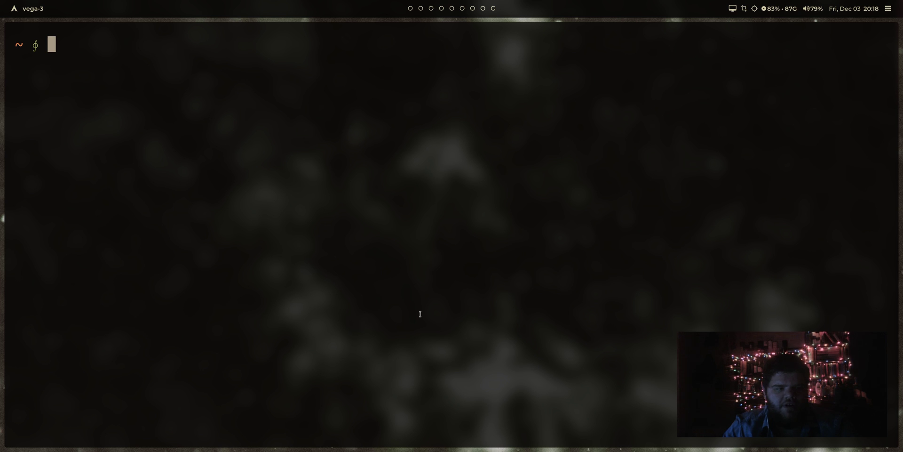
pyautogui.write('touch .xi')
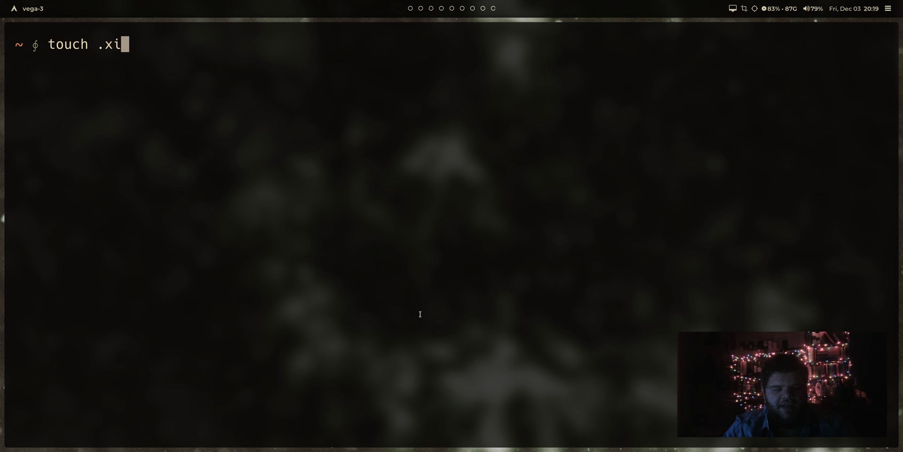
pyautogui.write('nitr')
pyautogui.write('c')
pyautogui.press('Return')
pyautogui.write('v .xi')
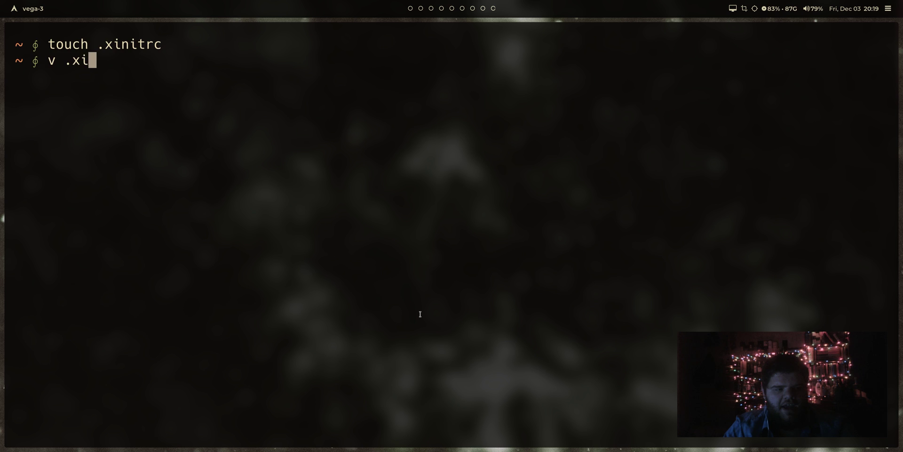
pyautogui.press('Tab')
pyautogui.press('Return')
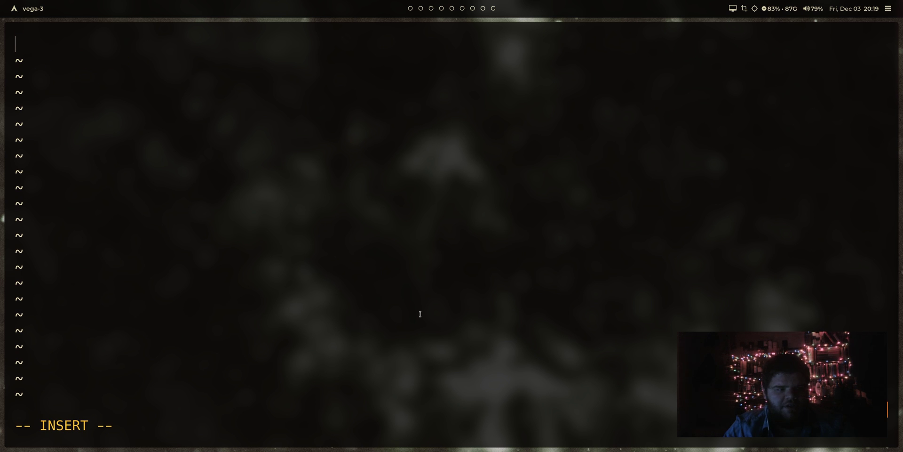
# Step: Write 'exec bspwm' into .xinitrc and save it with :wq
pyautogui.write('es')
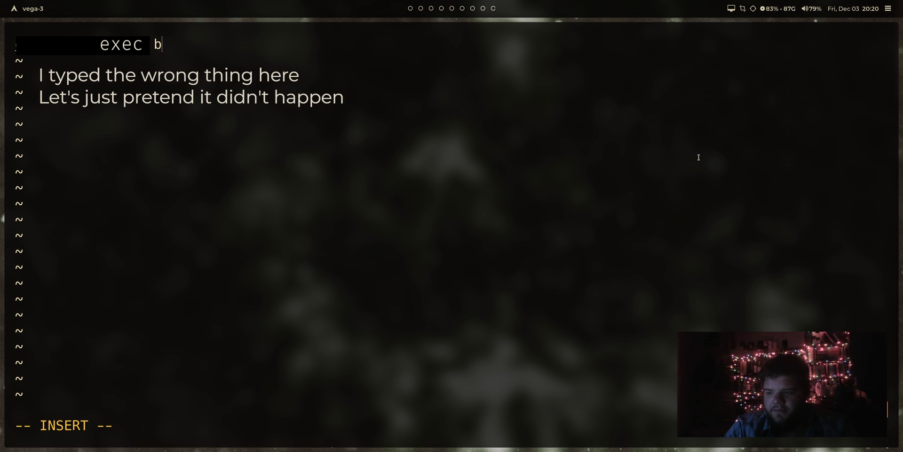
pyautogui.write('spwm')
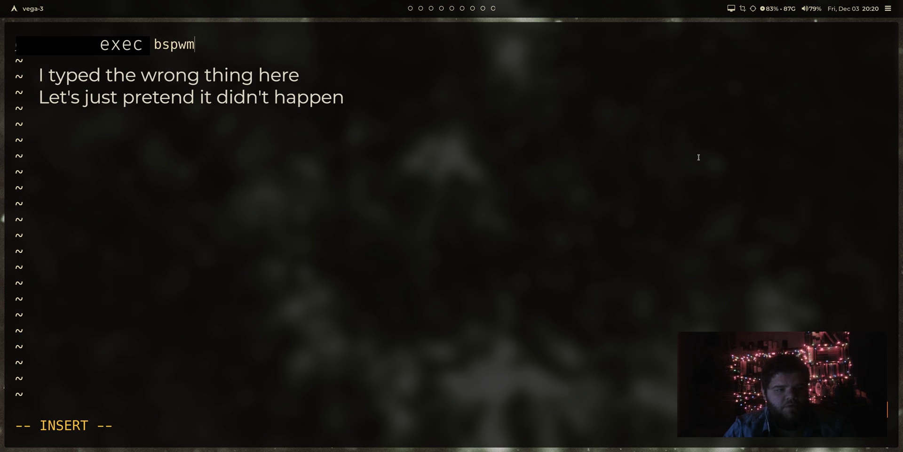
pyautogui.press('Escape')
pyautogui.write(':wq')
pyautogui.press('Return')
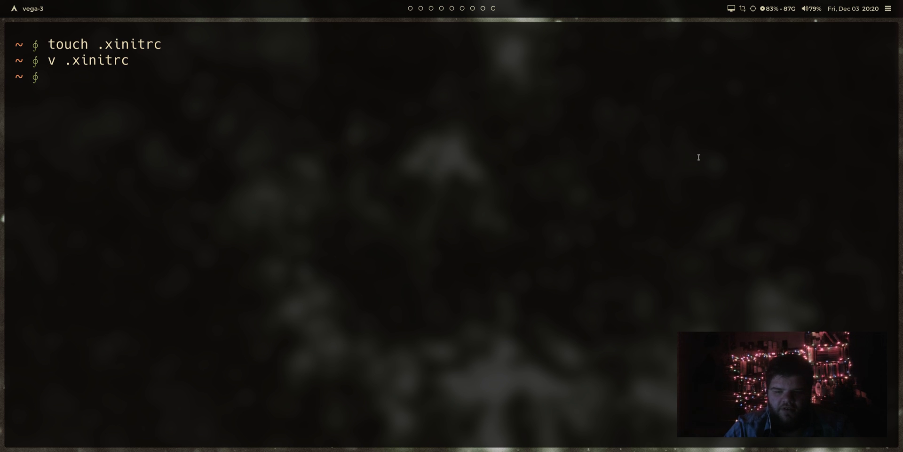
# Step: Start the bspwm session with startx, then open a terminal showing system info
pyautogui.write('star')
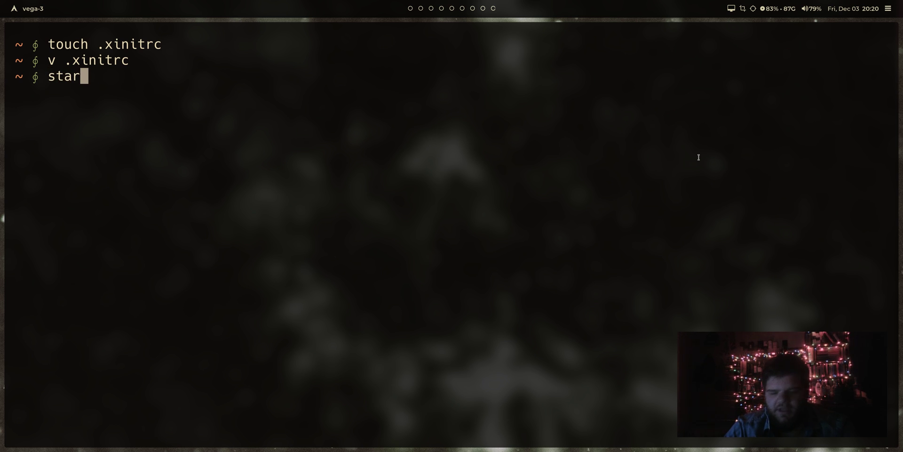
pyautogui.write('tx')
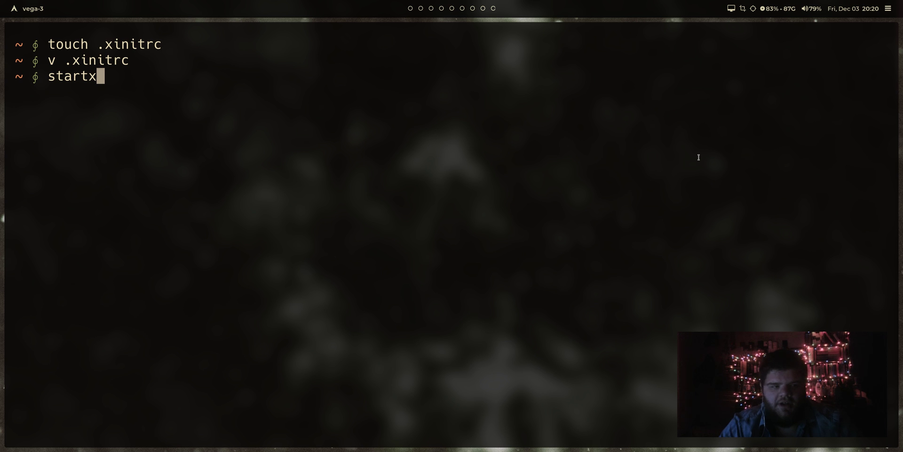
pyautogui.hotkey('ctrl', 'u')
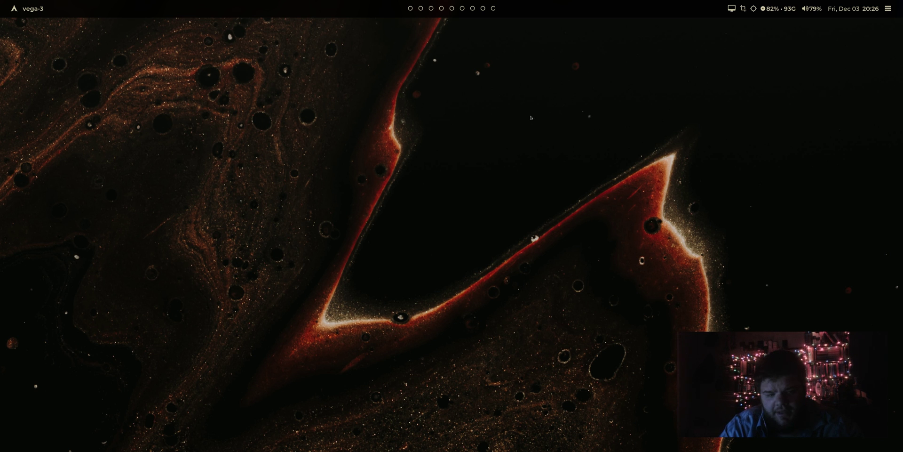
pyautogui.press('super+Return')
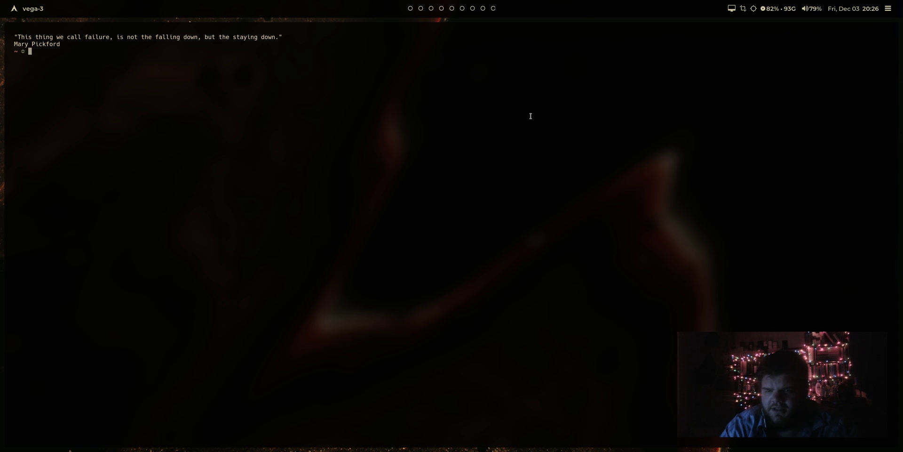
pyautogui.write('cls')
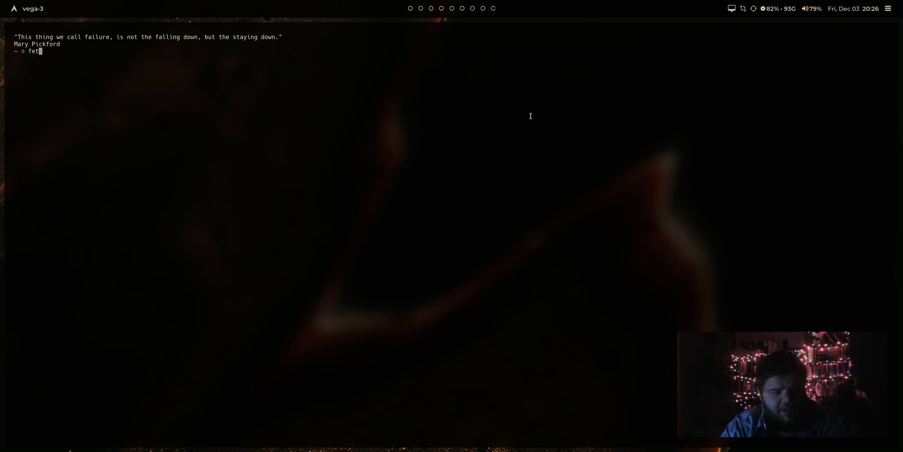
pyautogui.press('Return')
# Step: Tile three more terminals, switch focus between them, and close the extras
pyautogui.press('super+Return')
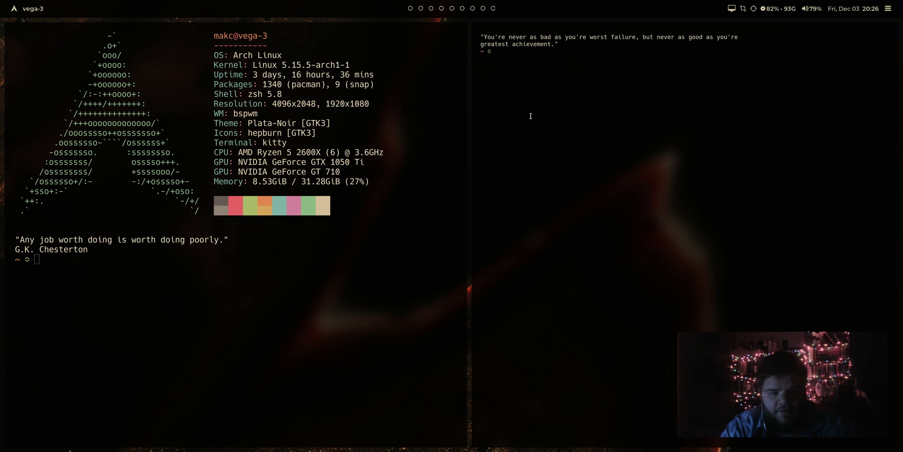
pyautogui.press('super+Return')
pyautogui.press('super+Return')
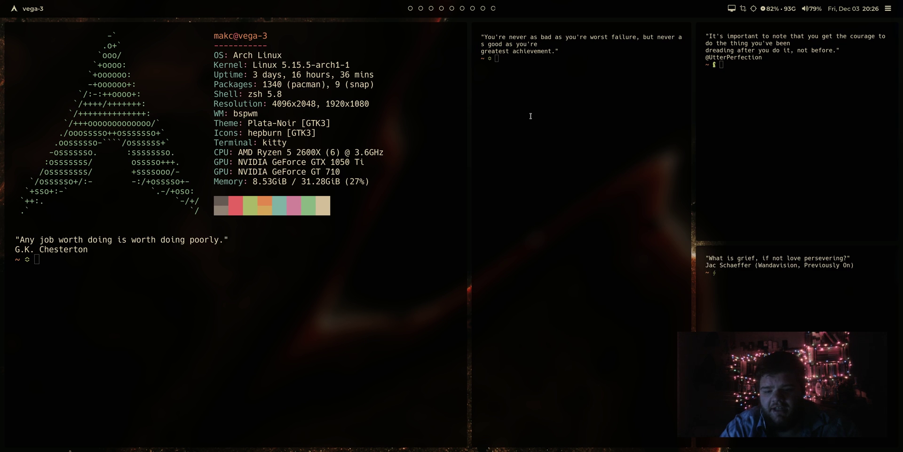
pyautogui.press('super+Return')
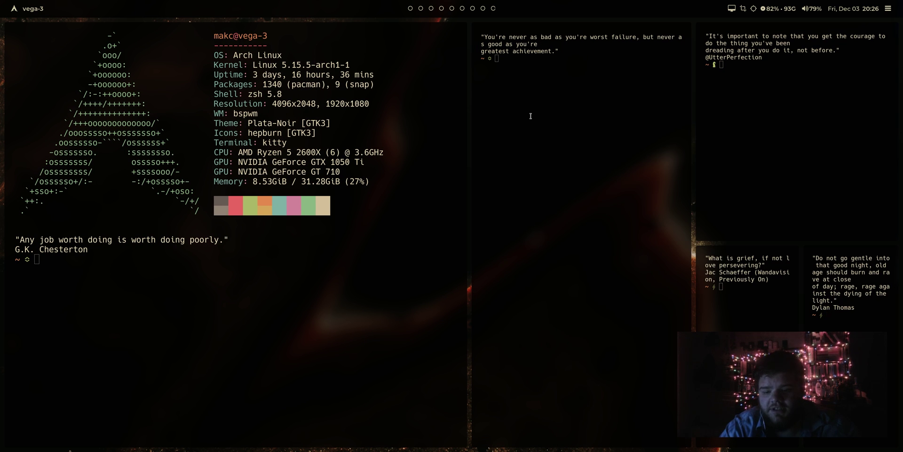
pyautogui.press('super+h')
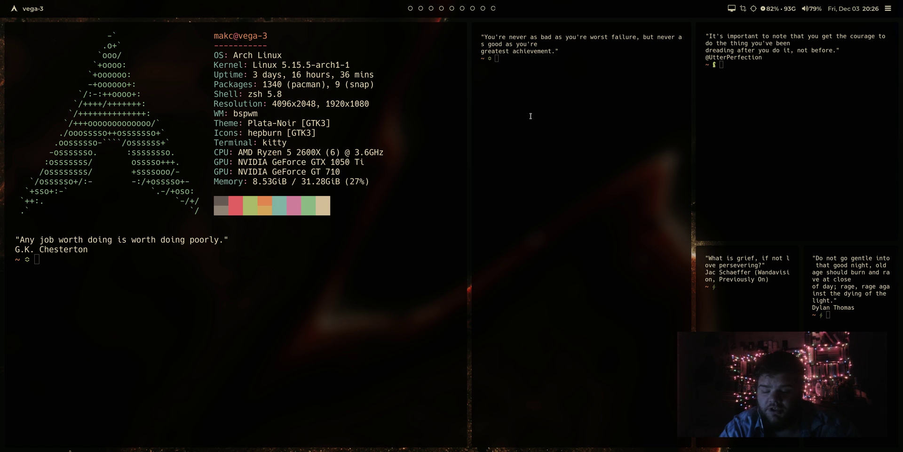
pyautogui.press('super+w')
pyautogui.press('super+w')
pyautogui.press('super+w')
pyautogui.press('super+w')
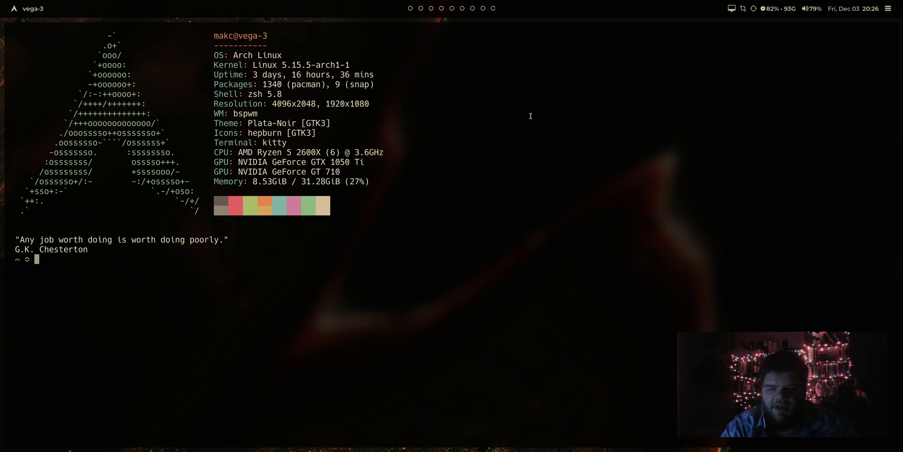
# Step: Open bspwmrc in Vim and quit it unchanged
pyautogui.write('v .config/')
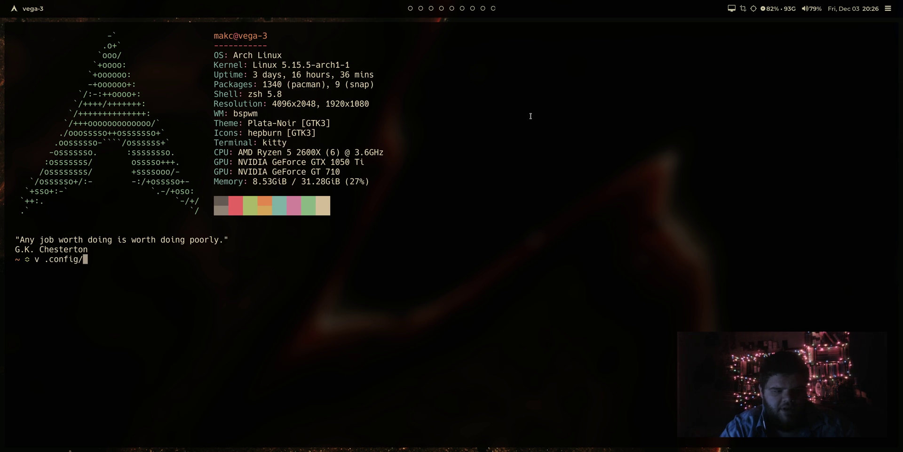
pyautogui.write('bspwm/')
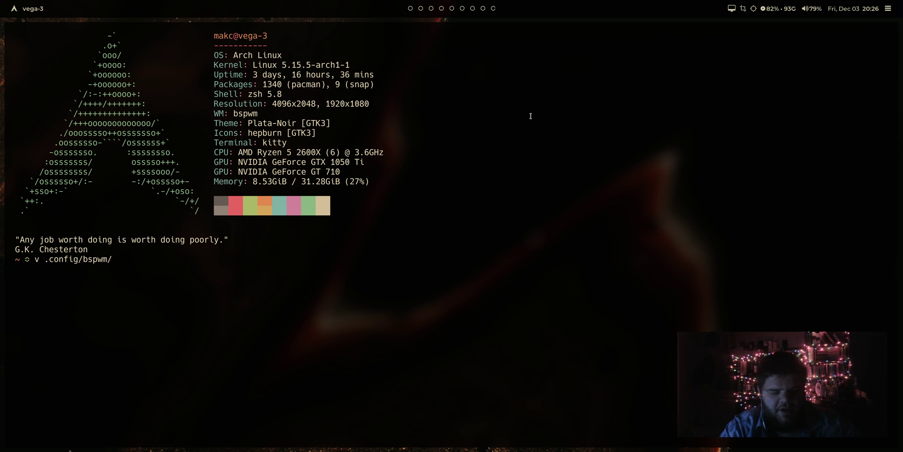
pyautogui.press('Tab')
pyautogui.press('Return')
pyautogui.write(':q')
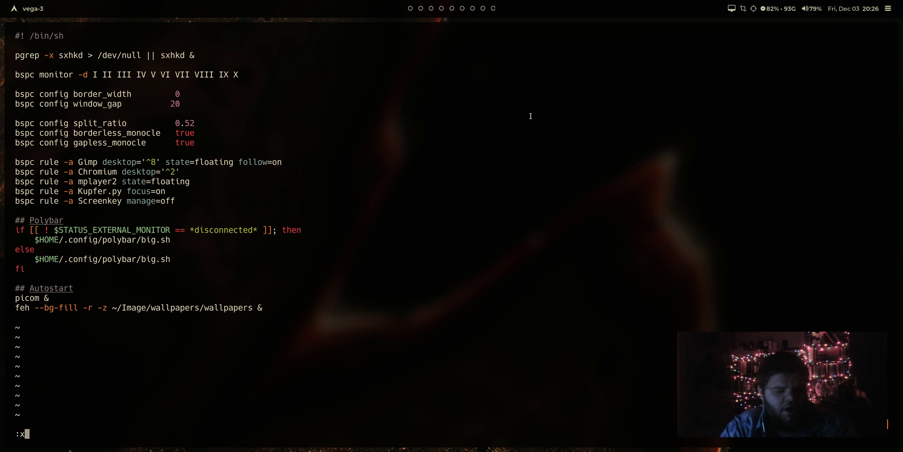
pyautogui.press('Return')
# Step: Open sxhkdrc and go to the w key of the close/kill binding
pyautogui.write('v .config/s')
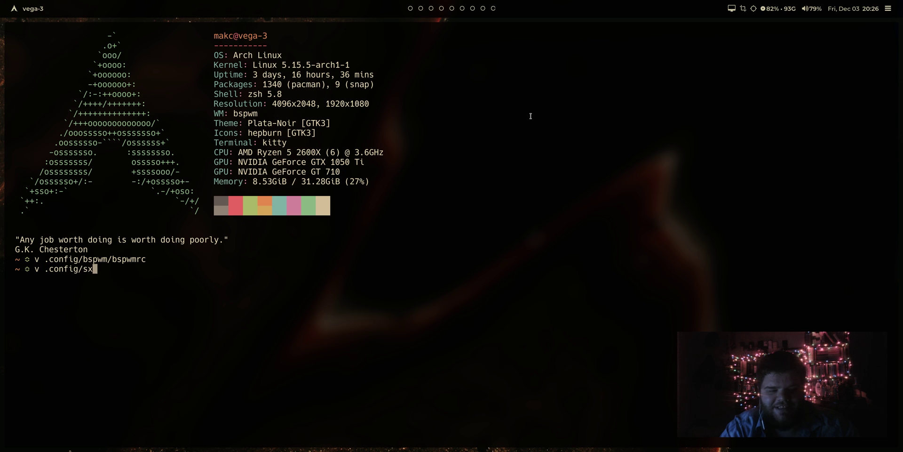
pyautogui.write('x')
pyautogui.press('Tab')
pyautogui.press('Tab')
pyautogui.press('Return')
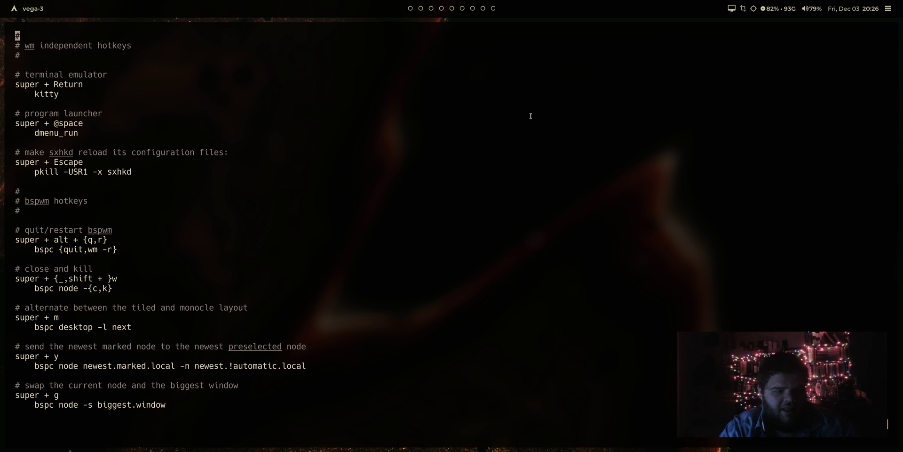
pyautogui.press('j')
pyautogui.press('j')
pyautogui.press('j')
pyautogui.press('j')
pyautogui.press('j')
pyautogui.press('j')
pyautogui.press('j')
pyautogui.press('j')
pyautogui.press('j')
pyautogui.press('j')
pyautogui.press('j')
pyautogui.press('j')
pyautogui.press('j')
pyautogui.press('j')
pyautogui.press('j')
pyautogui.press('j')
pyautogui.press('j')
pyautogui.press('j')
pyautogui.press('j')
pyautogui.press('j')
pyautogui.press('j')
pyautogui.press('j')
pyautogui.press('j')
pyautogui.press('j')
pyautogui.press('j')
pyautogui.press('j')
pyautogui.press('j')
pyautogui.press('j')
pyautogui.press('j')
pyautogui.press('j')
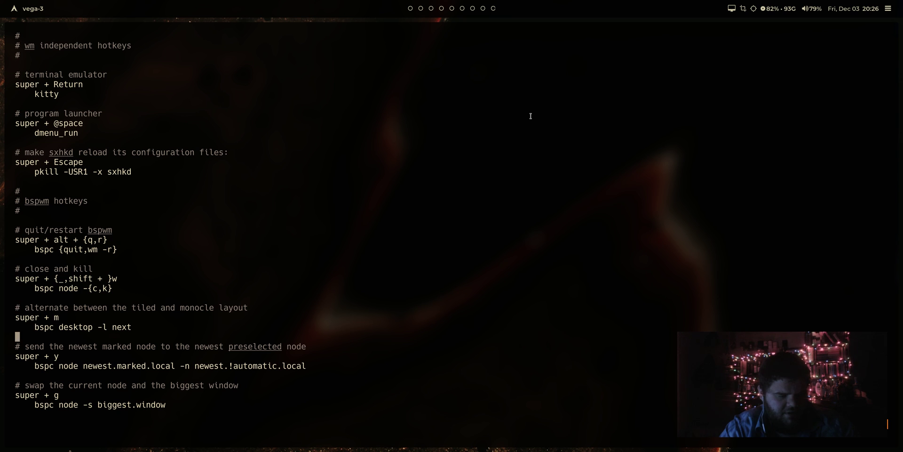
pyautogui.press('-')
pyautogui.press('-')
pyautogui.press('k')
pyautogui.press('k')
pyautogui.press('k')
pyautogui.press('k')
pyautogui.press('k')
pyautogui.press('j')
pyautogui.press('j')
pyautogui.press('j')
pyautogui.press('-')
pyautogui.press('-')
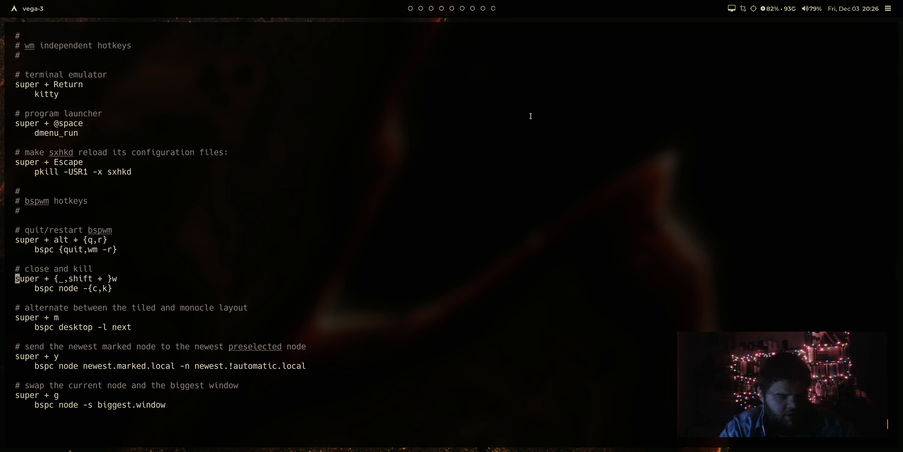
pyautogui.press('w')
pyautogui.press('w')
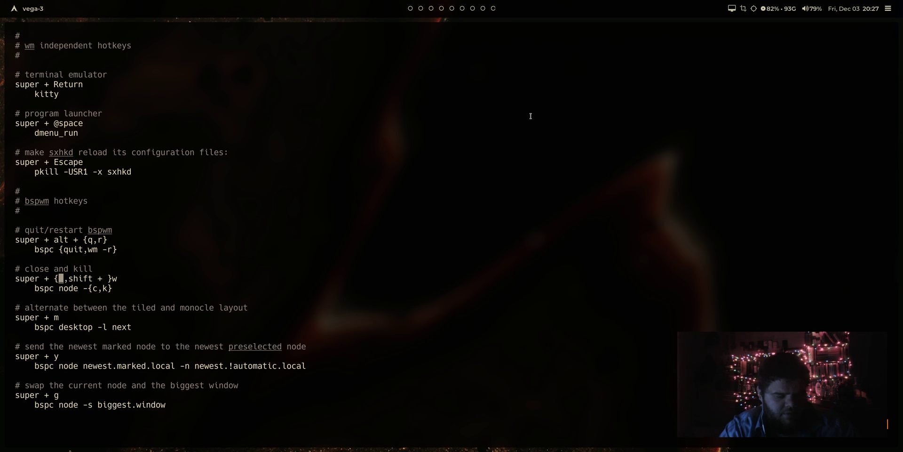
pyautogui.press('l')
pyautogui.press('l')
pyautogui.press('l')
pyautogui.press('l')
pyautogui.press('l')
pyautogui.press('l')
pyautogui.press('l')
pyautogui.press('l')
pyautogui.press('l')
pyautogui.press('l')
pyautogui.press('l')
pyautogui.press('l')
# Step: Search sxhkdrc for other q bindings, then save and exit with :x
pyautogui.write('/q')
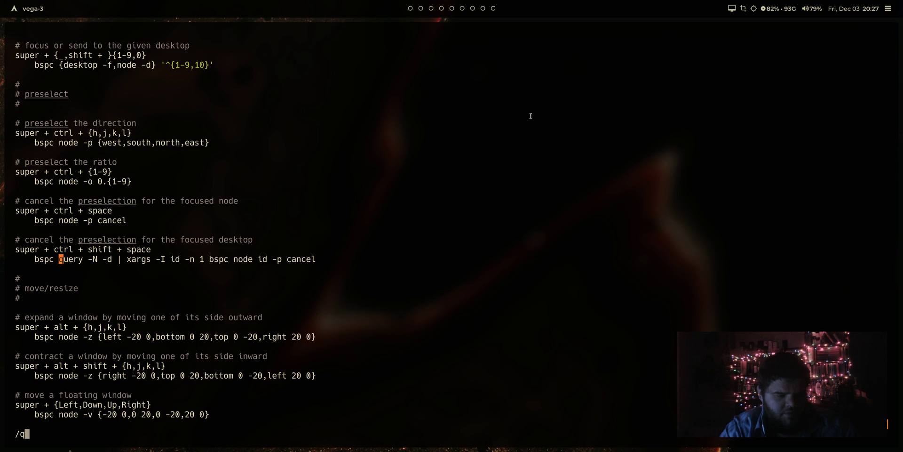
pyautogui.press('Return')
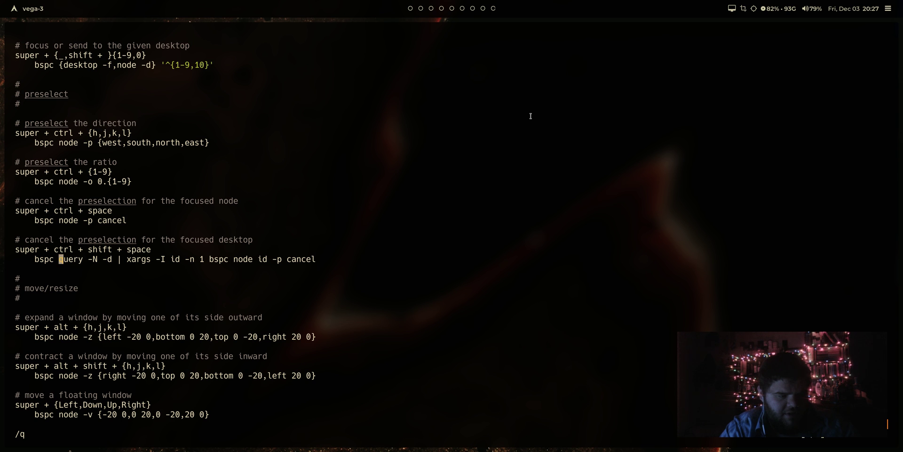
pyautogui.write('/q')
pyautogui.press('BackSpace')
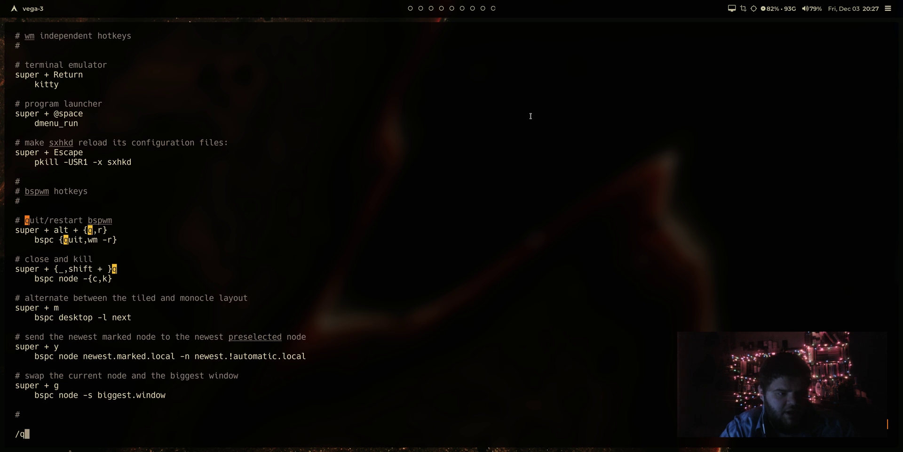
pyautogui.press('Return')
pyautogui.write(':x')
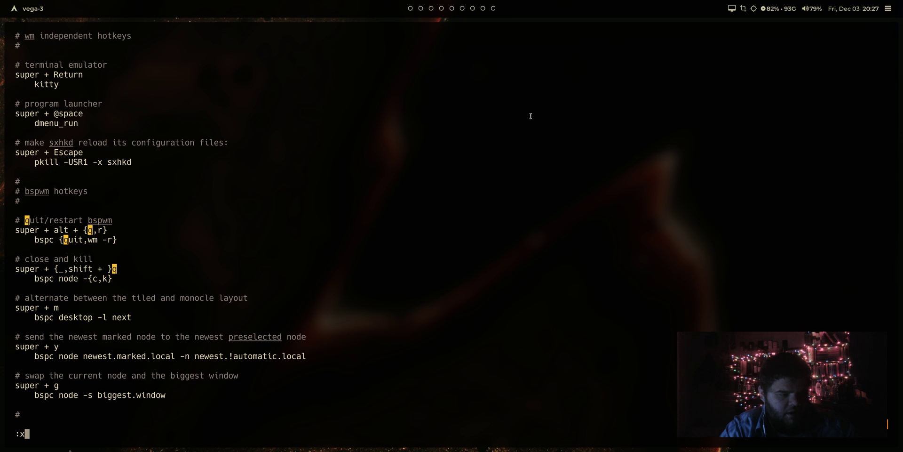
pyautogui.press('Return')
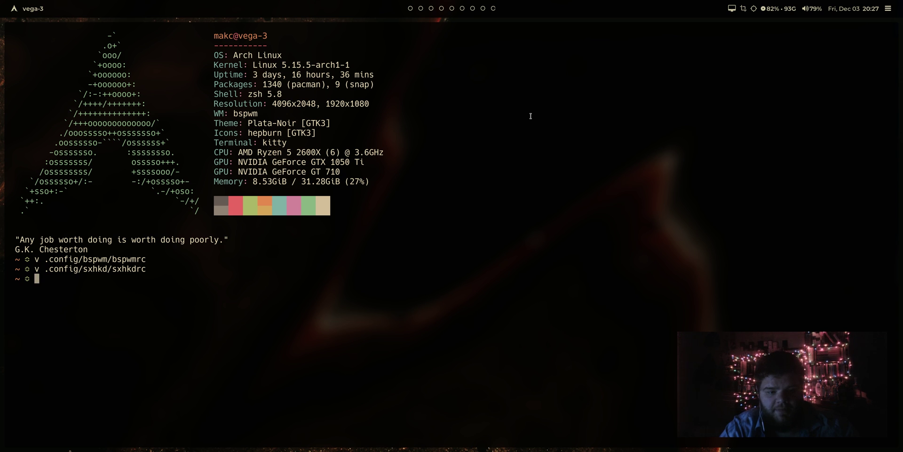
# Step: Open and close a test terminal, then begin typing v .config/bspwm/ at the prompt
pyautogui.press('super+Return')
pyautogui.press('super+w')
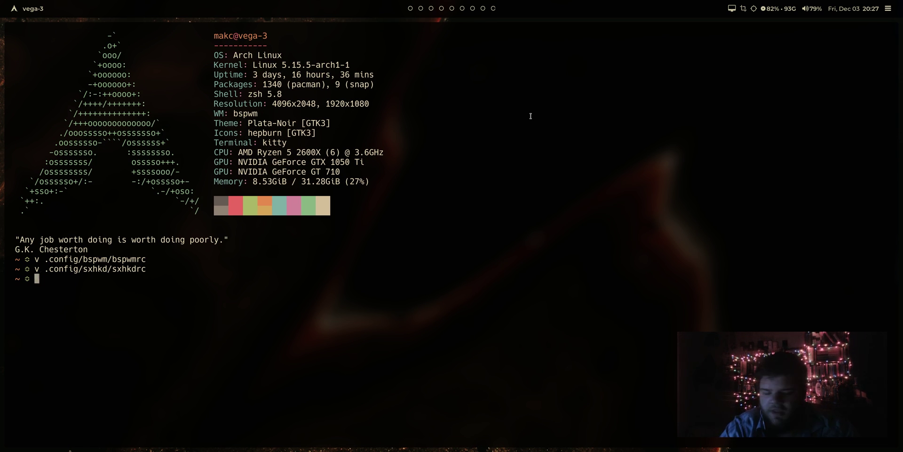
pyautogui.write('v')
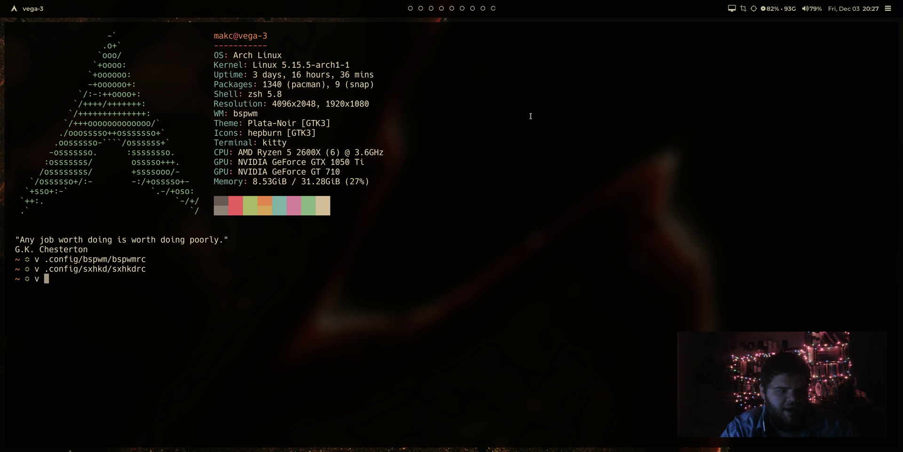
pyautogui.press('BackSpace')
pyautogui.press('BackSpace')
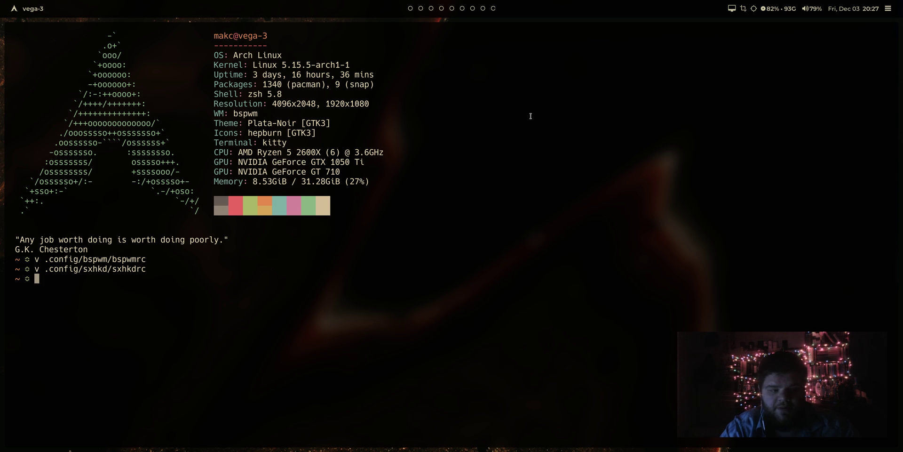
pyautogui.write('v ')
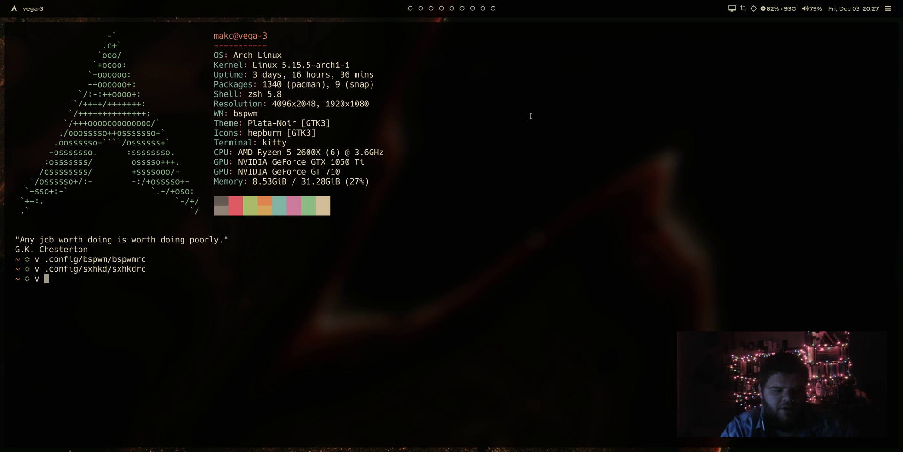
pyautogui.write('.config/bspwm/')
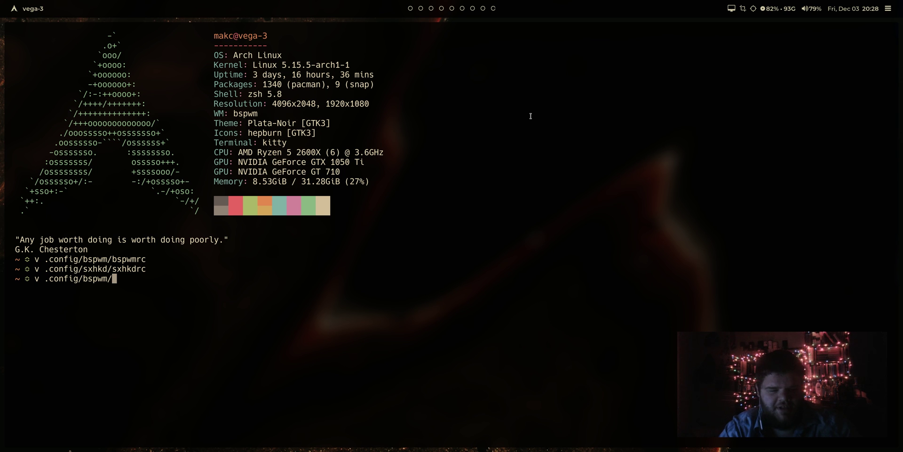
# Step: Change window_gap in bspwmrc from 20 to 40 and save with :wq
pyautogui.write('bspwmrc')
pyautogui.press('Return')
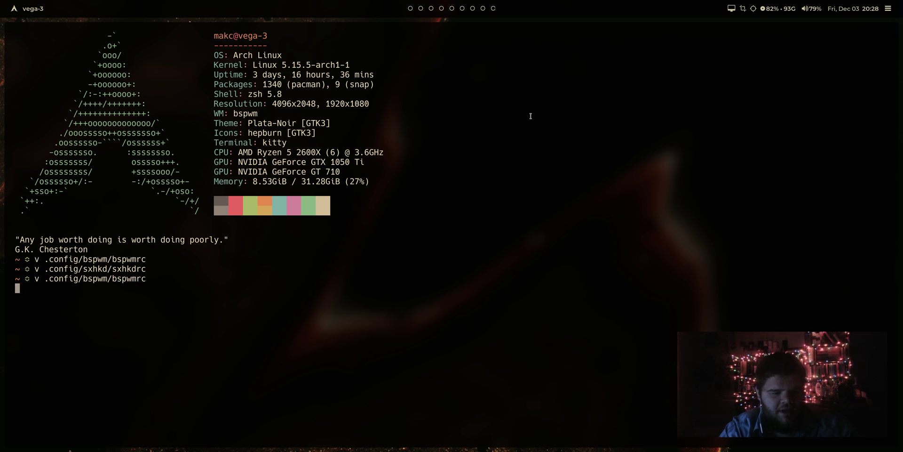
pyautogui.press('j')
pyautogui.press('j')
pyautogui.press('j')
pyautogui.press('j')
pyautogui.press('j')
pyautogui.press('j')
pyautogui.press('j')
pyautogui.press('j')
pyautogui.press('j')
pyautogui.press('j')
pyautogui.press('k')
pyautogui.press('k')
pyautogui.press('k')
pyautogui.press('k')
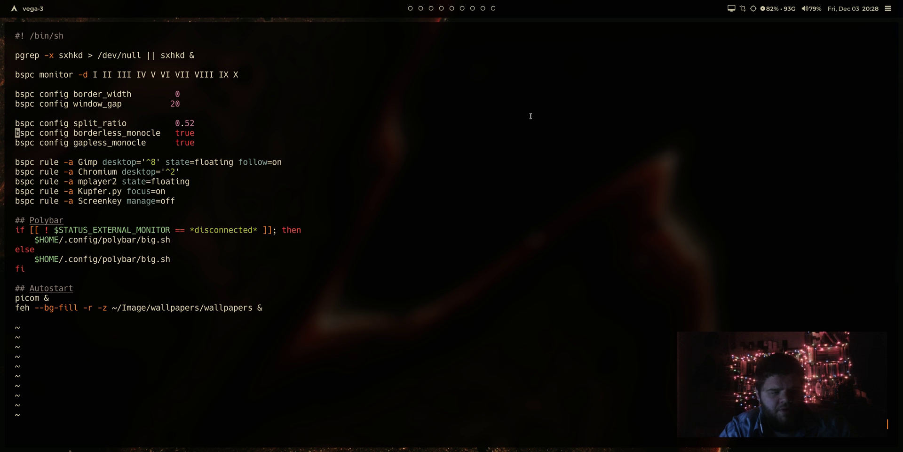
pyautogui.press('w')
pyautogui.press('w')
pyautogui.press('j')
pyautogui.press('k')
pyautogui.press('w')
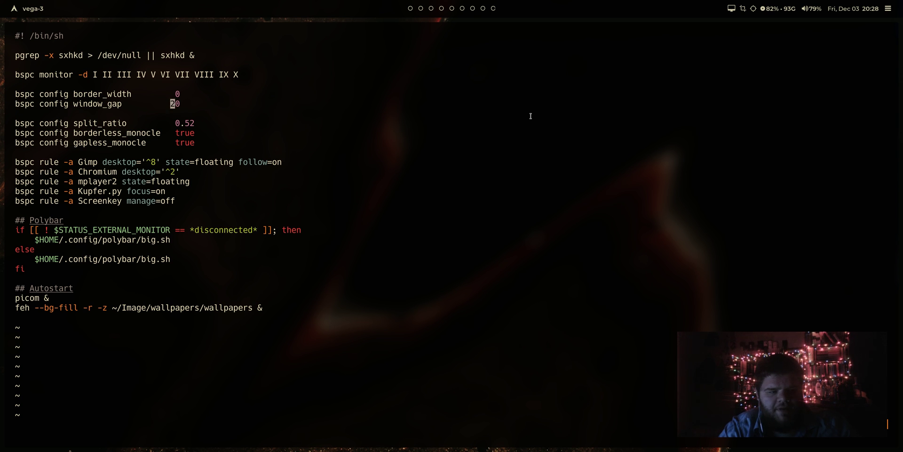
pyautogui.press('r')
pyautogui.press('5')
pyautogui.write('r4')
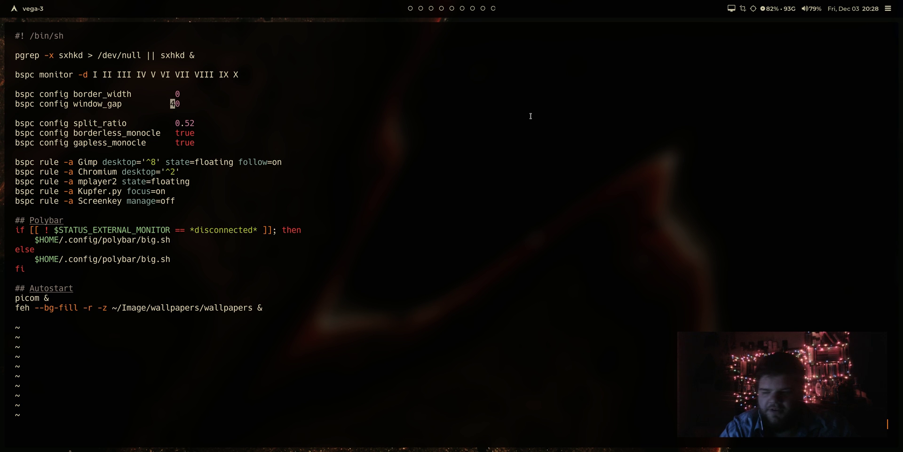
pyautogui.write(':wq')
pyautogui.press('Return')
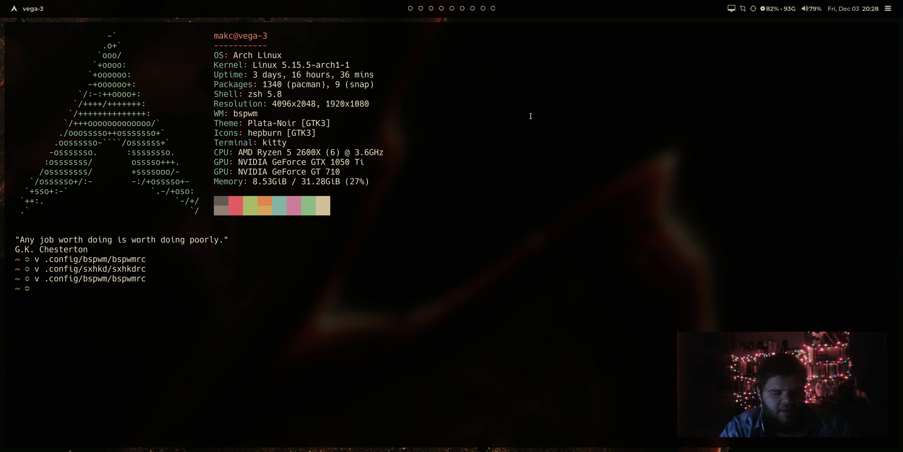
# Step: Review the hotkey bindings in .config/sxhkd/sxhkdrc and quit without changes
pyautogui.write('v .config/sx')
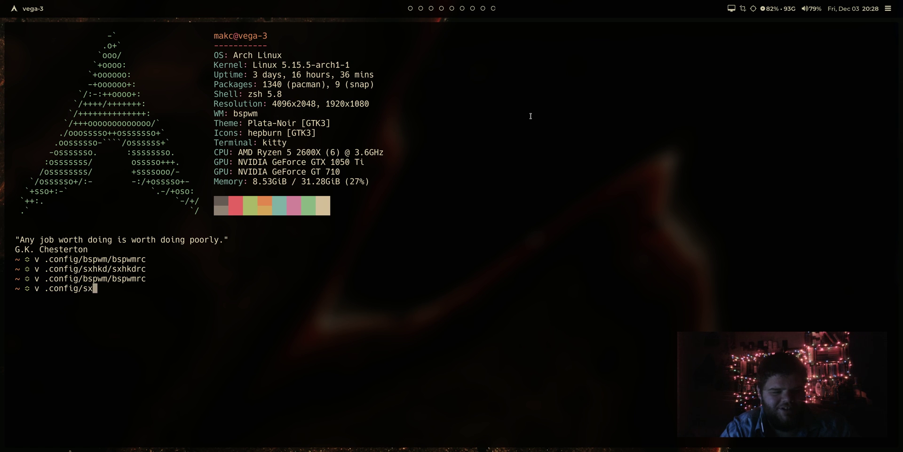
pyautogui.write('hkd/')
pyautogui.press('Tab')
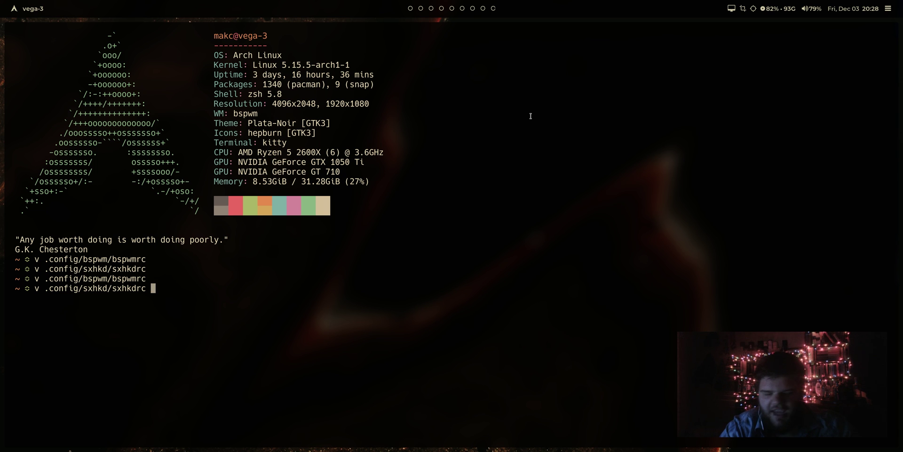
pyautogui.press('Return')
pyautogui.press('j')
pyautogui.press('j')
pyautogui.press('j')
pyautogui.press('j')
pyautogui.press('j')
pyautogui.press('j')
pyautogui.press('j')
pyautogui.press('j')
pyautogui.press('j')
pyautogui.press('j')
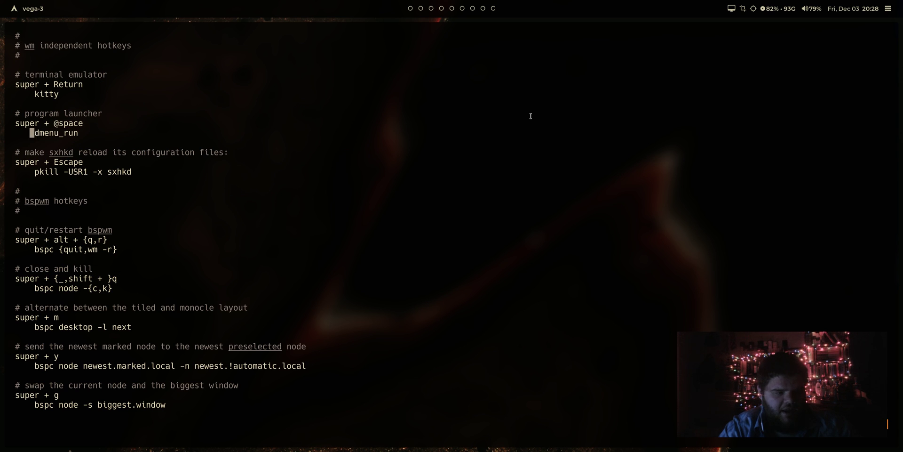
pyautogui.press('j')
pyautogui.press('j')
pyautogui.press('j')
pyautogui.press('j')
pyautogui.press('j')
pyautogui.press('j')
pyautogui.press('j')
pyautogui.press('j')
pyautogui.press('j')
pyautogui.press('j')
pyautogui.press('j')
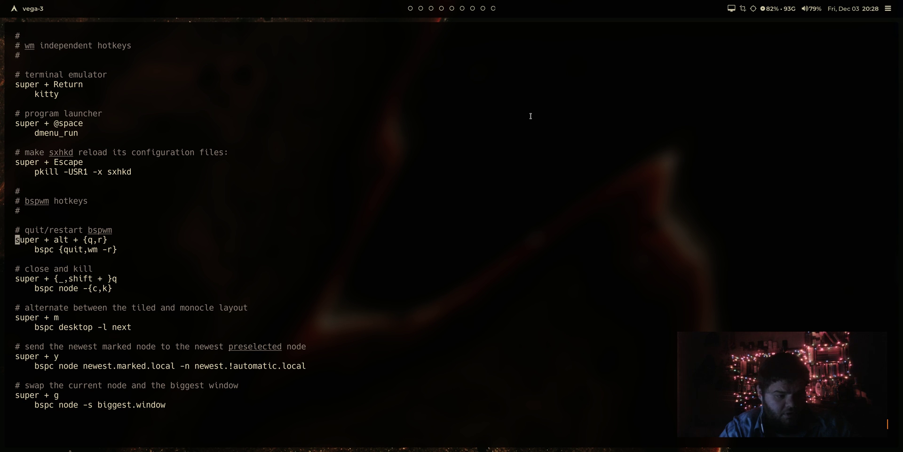
pyautogui.write('j:q')
pyautogui.press('Return')
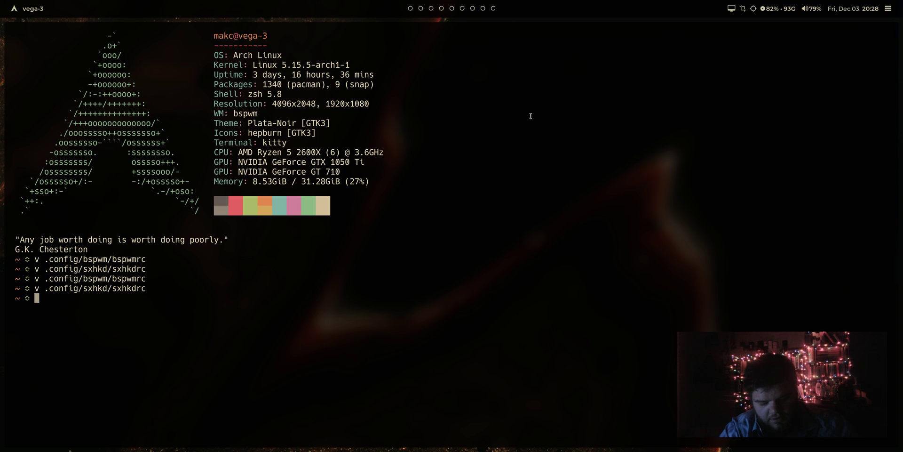
# Step: Restart bspwm with super+alt+r to apply the new gap, then launch nitrogen
pyautogui.press('super+alt+r')
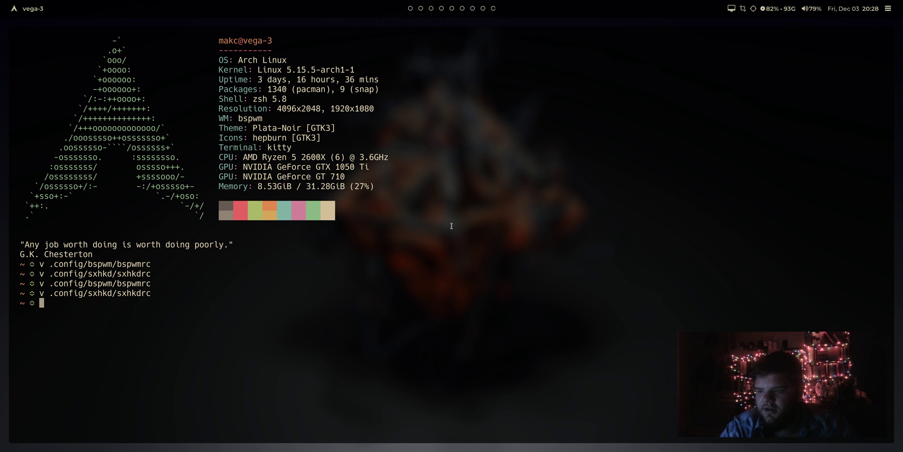
pyautogui.press('super+space')
pyautogui.write('nitrog')
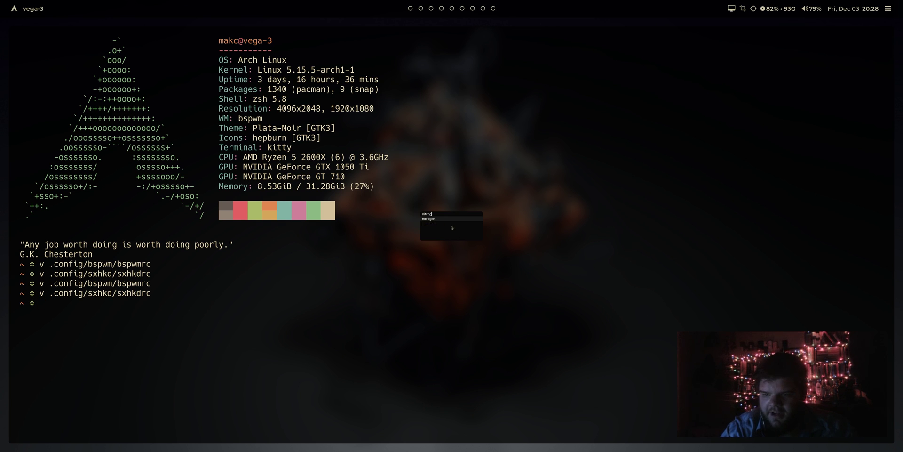
pyautogui.press('Return')
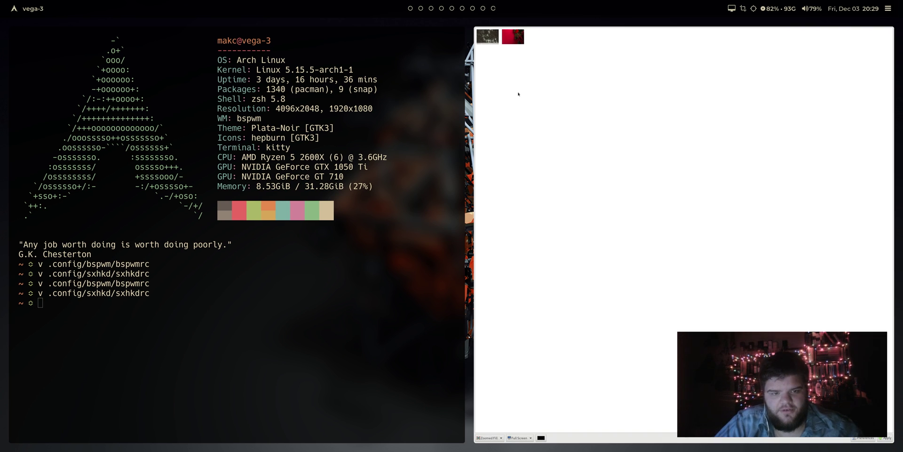
# Step: Target Screen 1 in nitrogen and apply the coastal island wallpaper
pyautogui.click(519, 437)
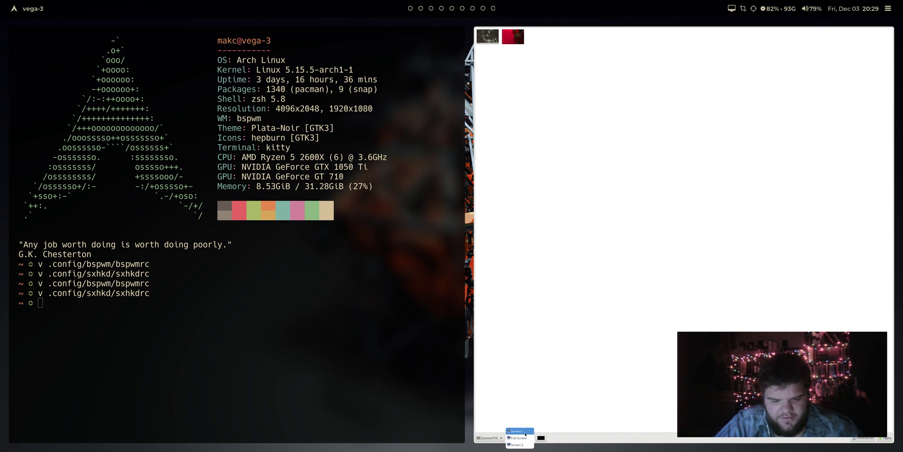
pyautogui.click(519, 444)
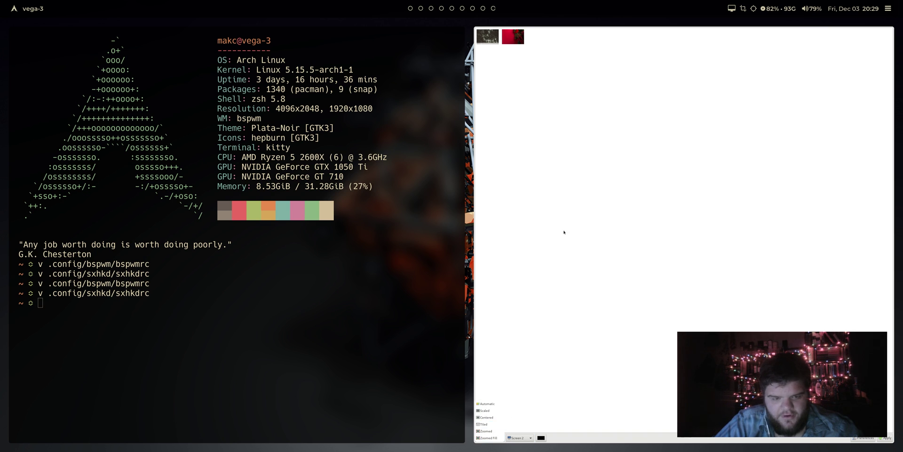
pyautogui.click(519, 437)
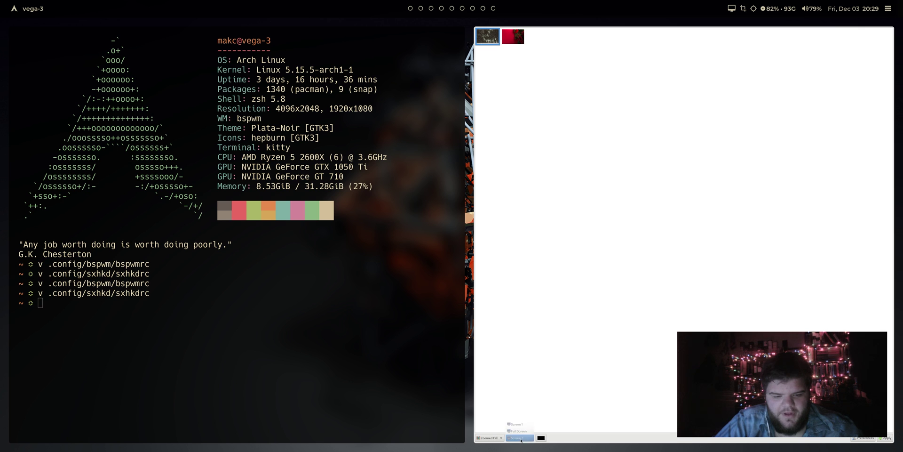
pyautogui.click(519, 424)
pyautogui.click(495, 57)
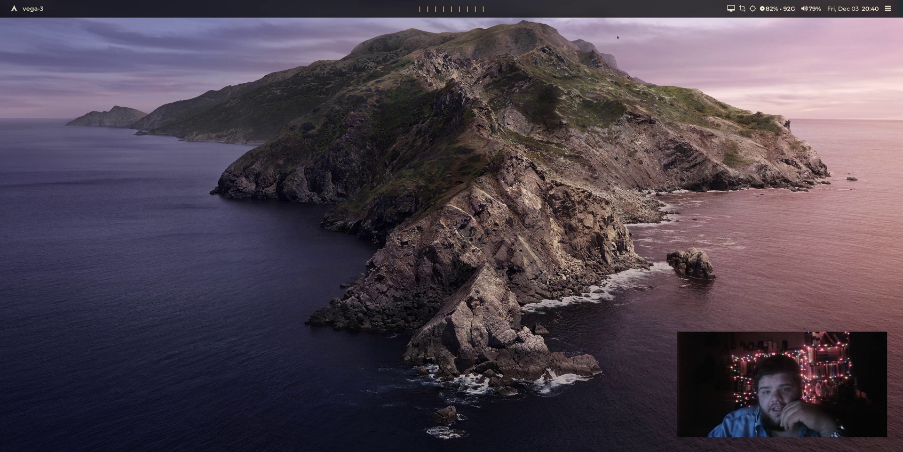
# Step: Cycle wallpapers from the top-bar monitor icon until the orange-purple fluid-art image shows
pyautogui.click(732, 10)
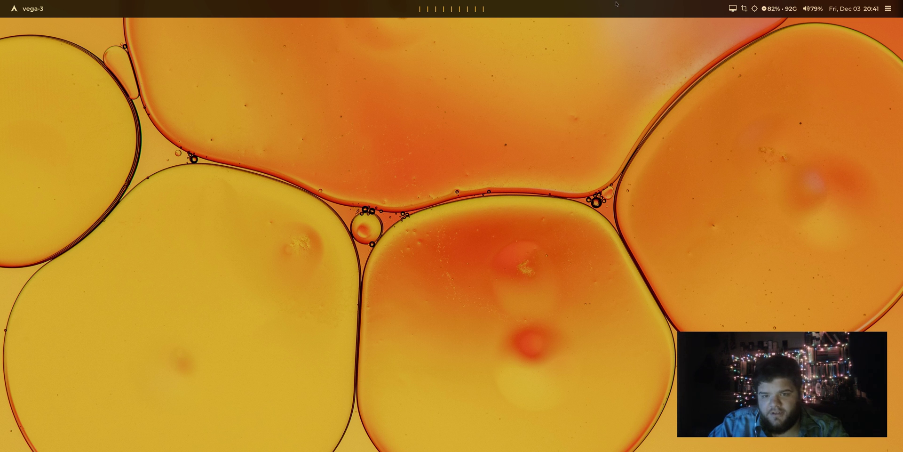
pyautogui.click(734, 10)
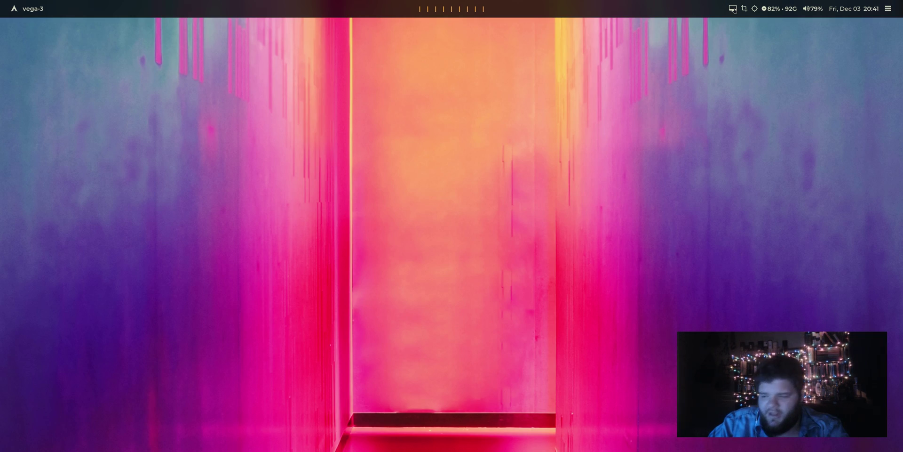
pyautogui.click(734, 10)
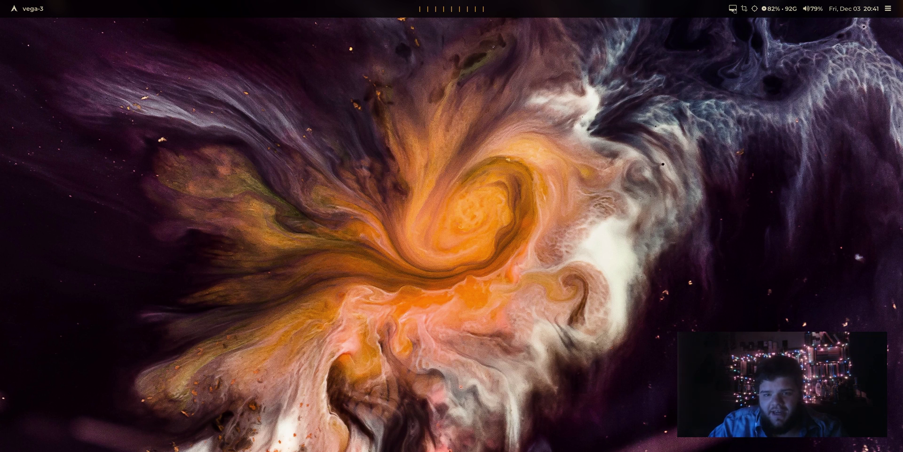